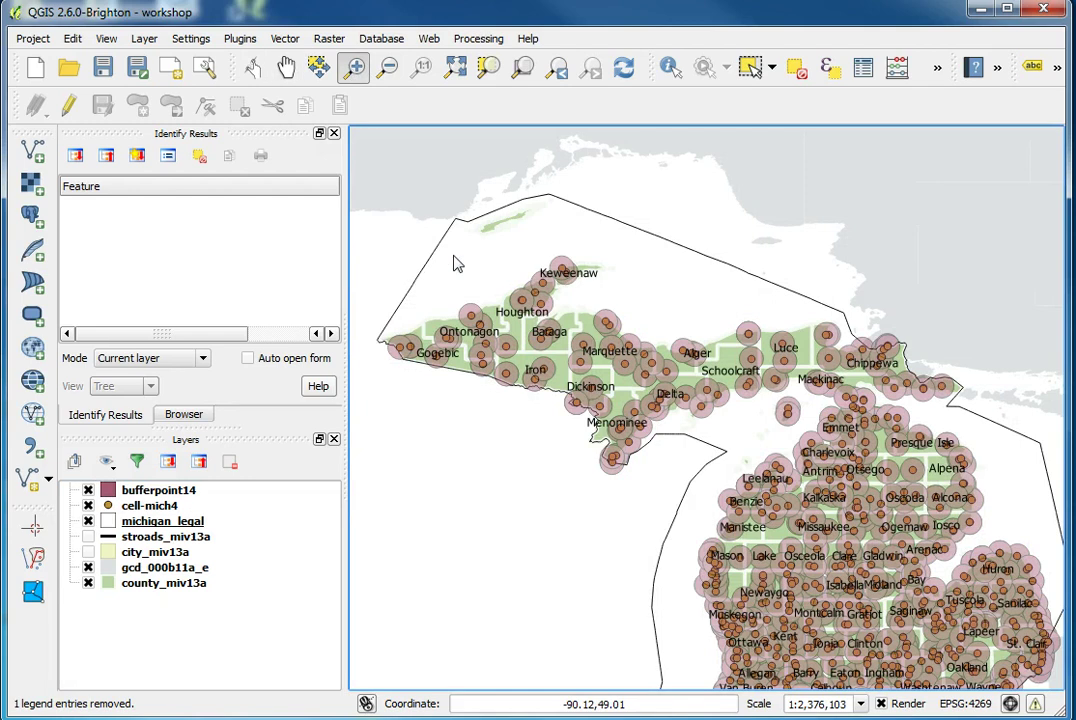
- Zoom and pan the map canvas to frame the whole Upper Peninsula of Michigan with its surrounding boundary line
drag(427, 240, 940, 470)
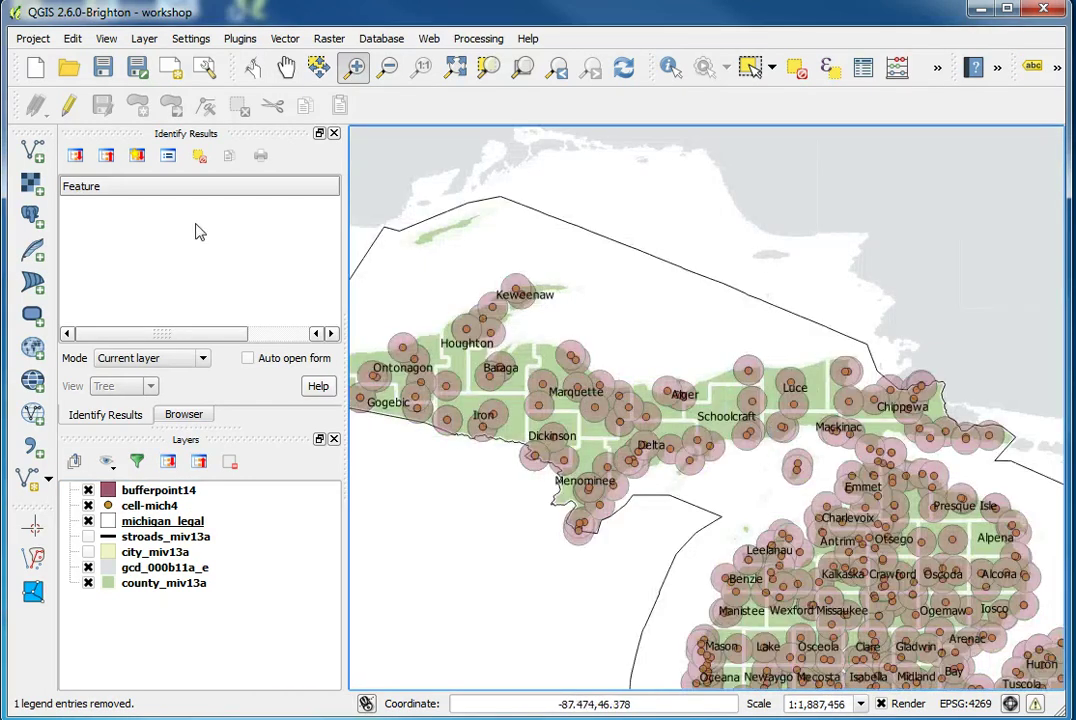
click(286, 67)
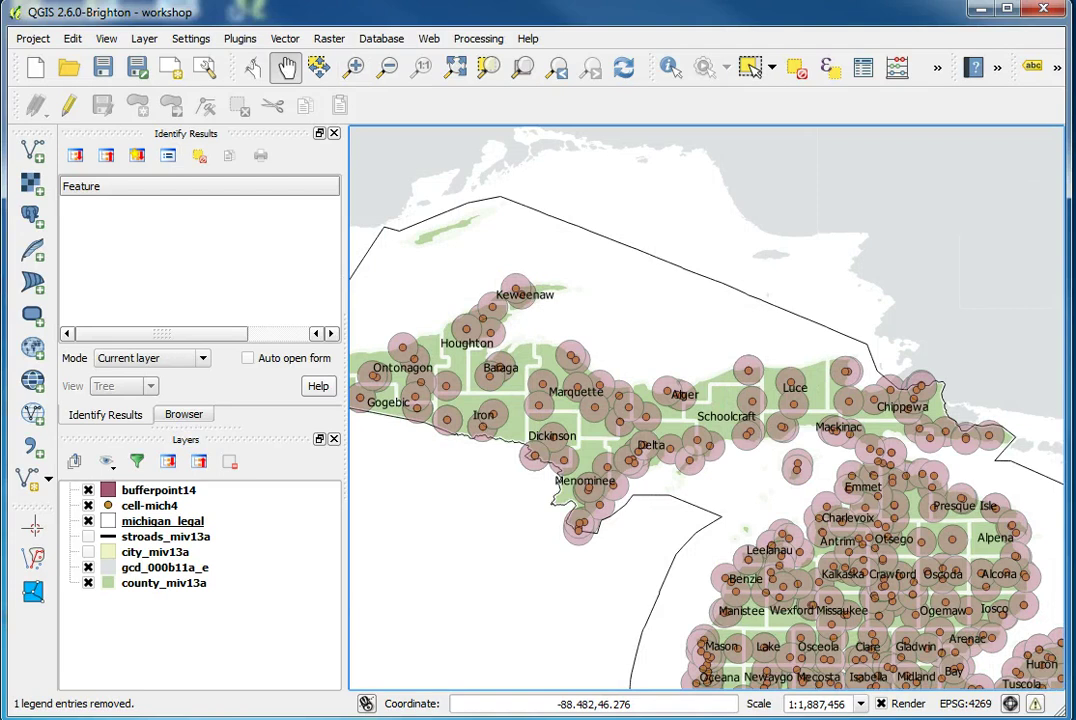
drag(398, 244, 460, 232)
drag(553, 394, 554, 388)
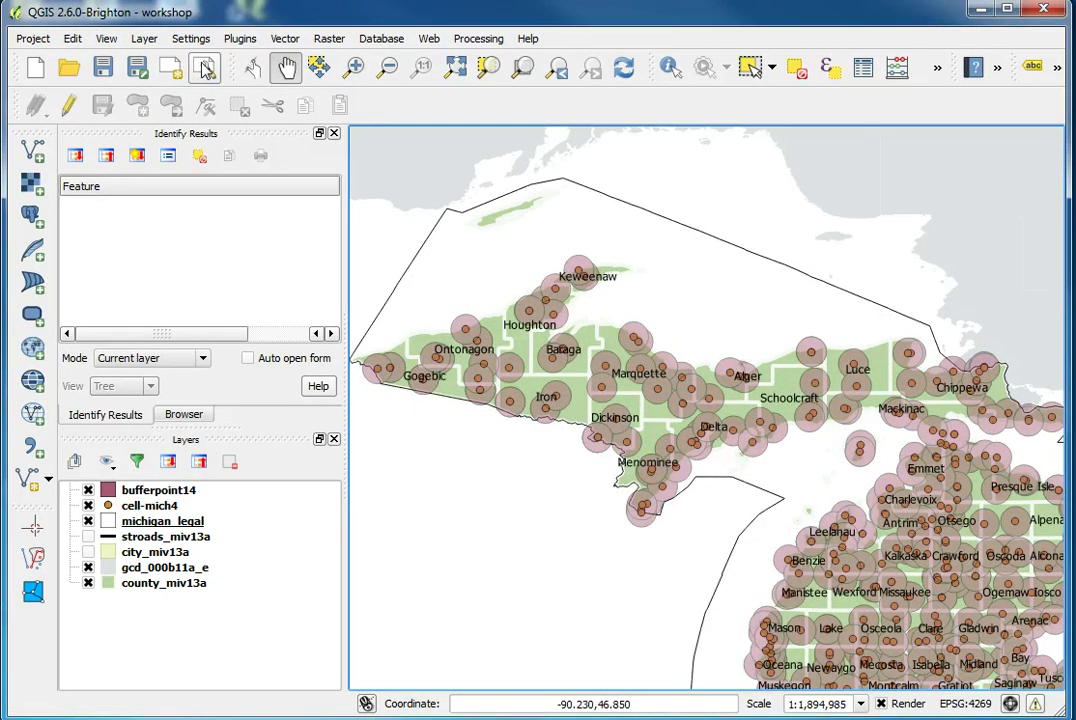
- Create a new print composer titled "map layout cell phone towers"
click(170, 67)
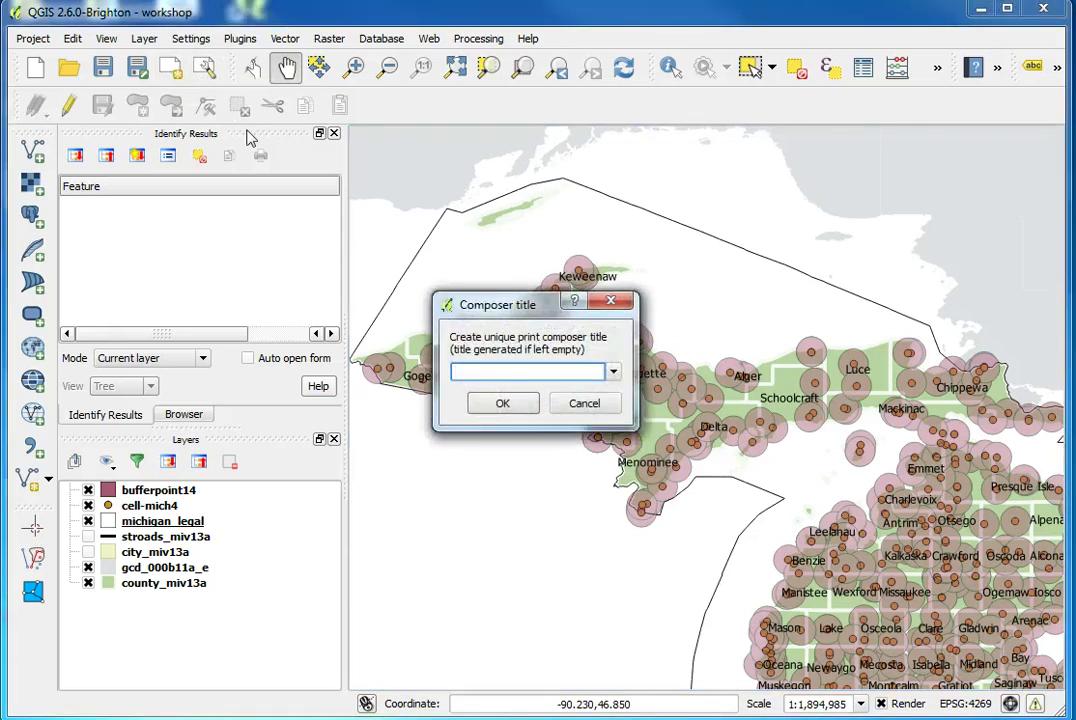
text(map)
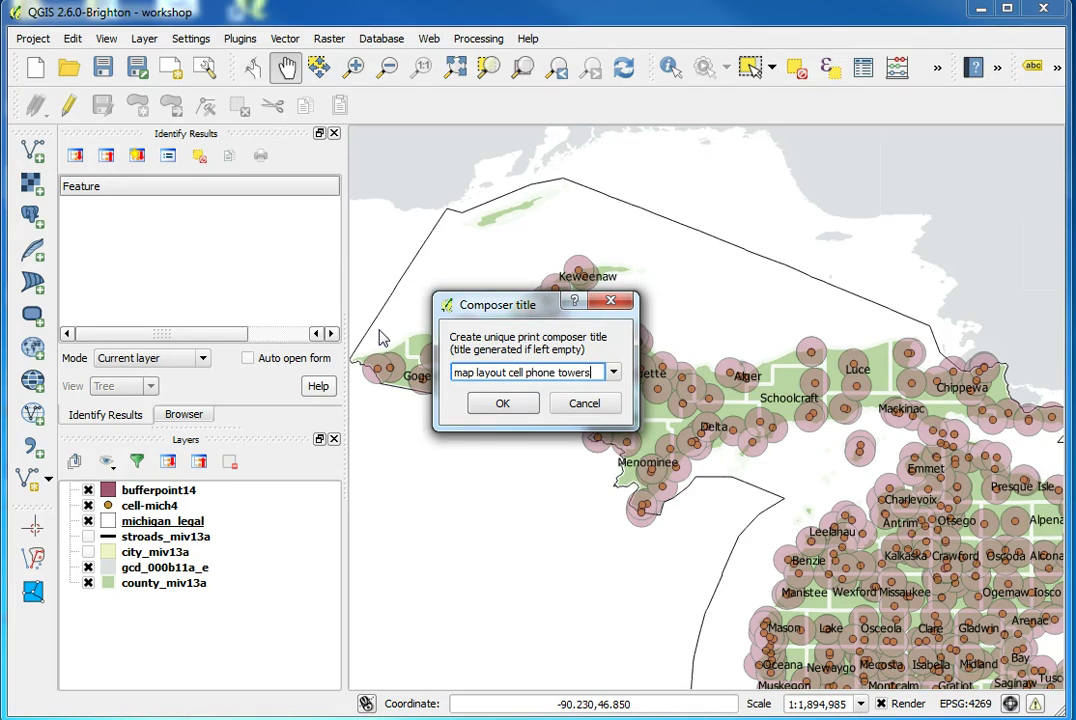
text(layout cell phone towers)
key(Return)
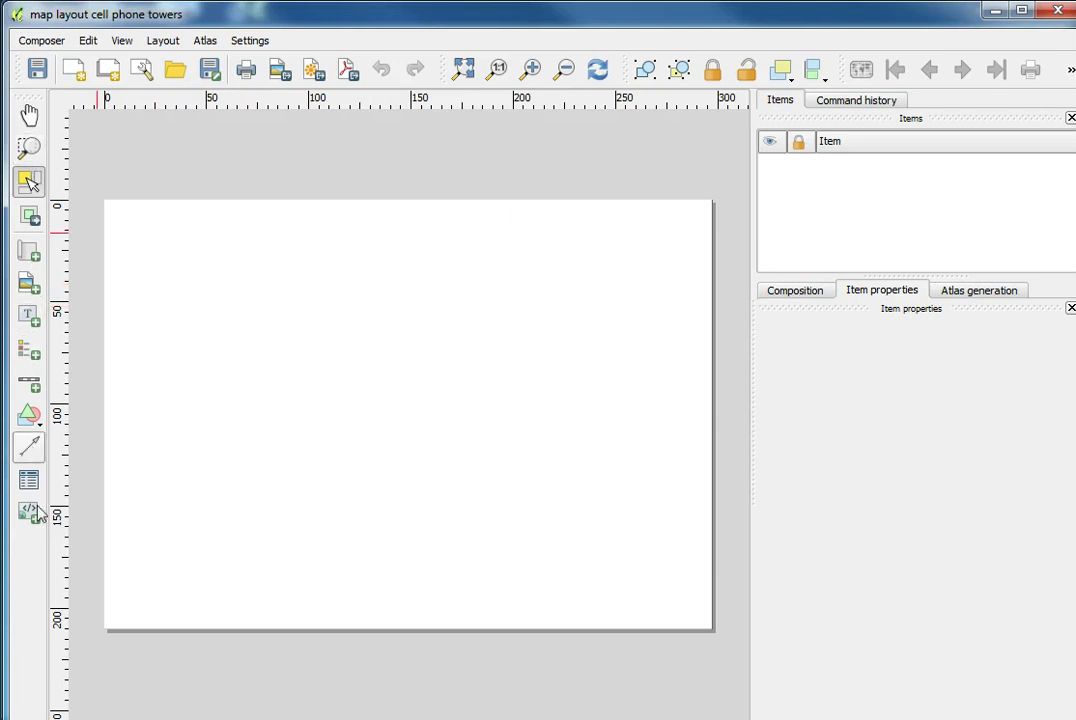
- Add a map item across the middle of the blank page, about 260 mm wide and 127 mm high
click(28, 250)
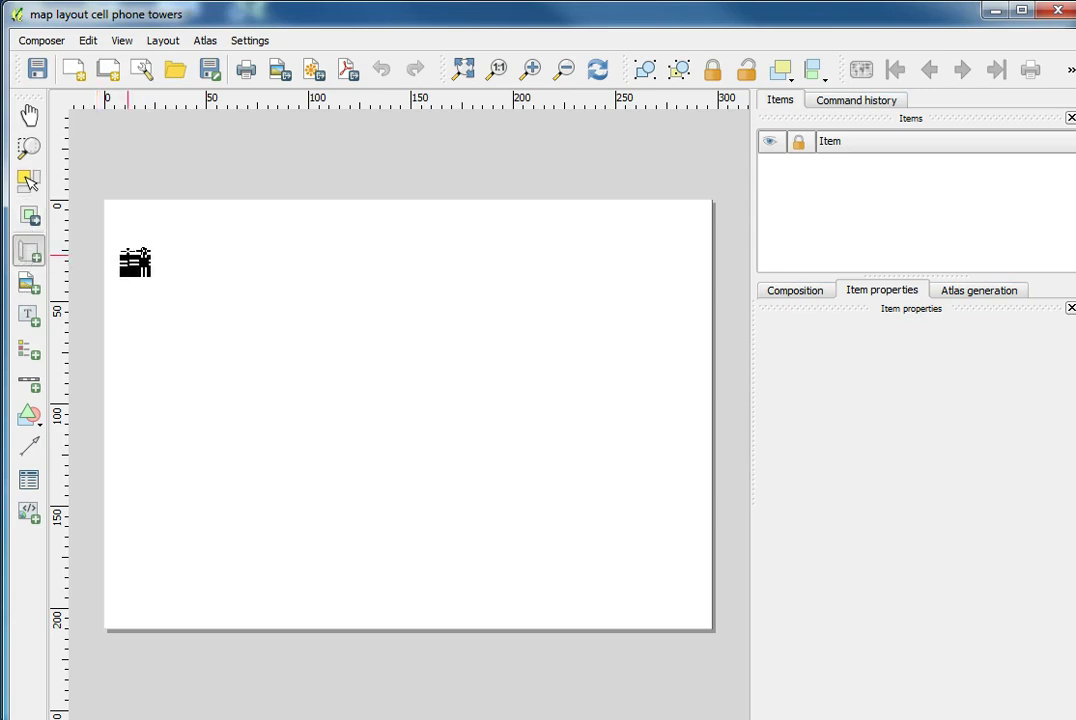
drag(137, 259, 668, 508)
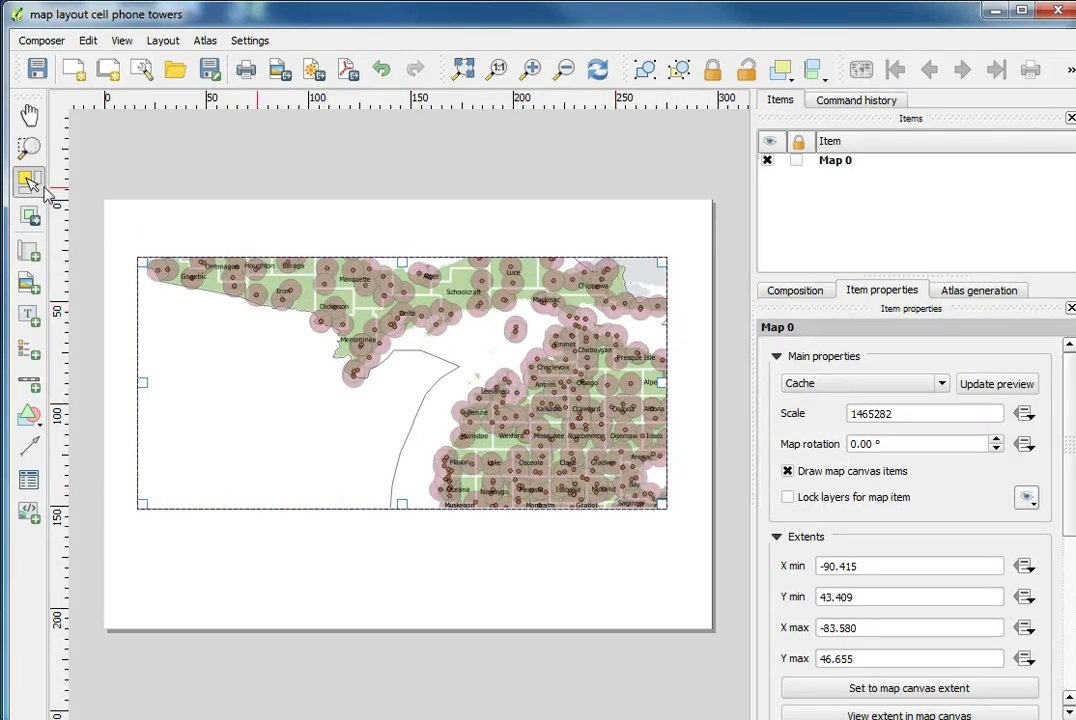
mouse_move(175, 262)
mouse_down()
mouse_move(166, 243)
mouse_move(173, 254)
mouse_up()
- Shift the content inside the map item to show the whole Upper Peninsula and set the map scale to 1500000
click(29, 216)
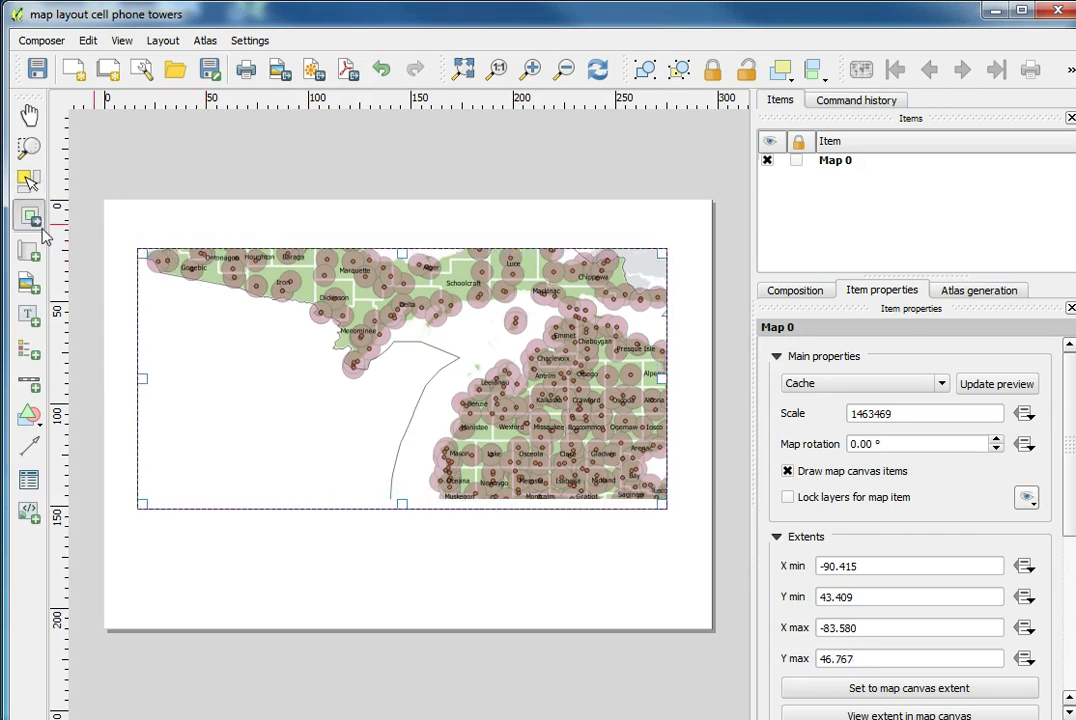
drag(228, 293, 266, 398)
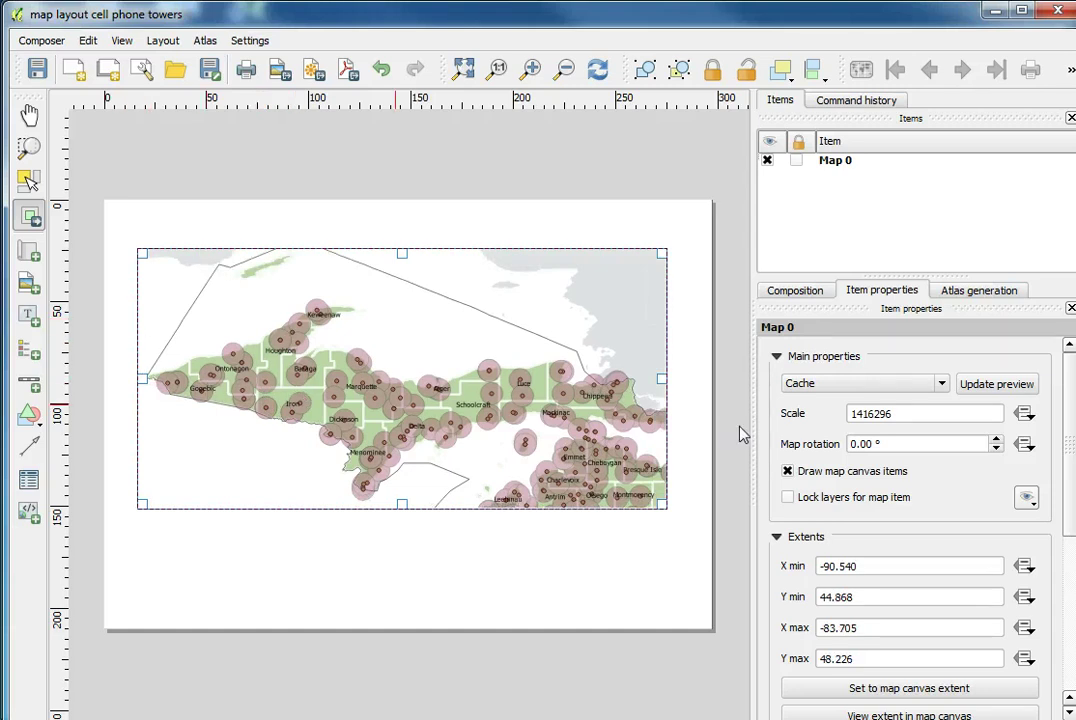
click(896, 412)
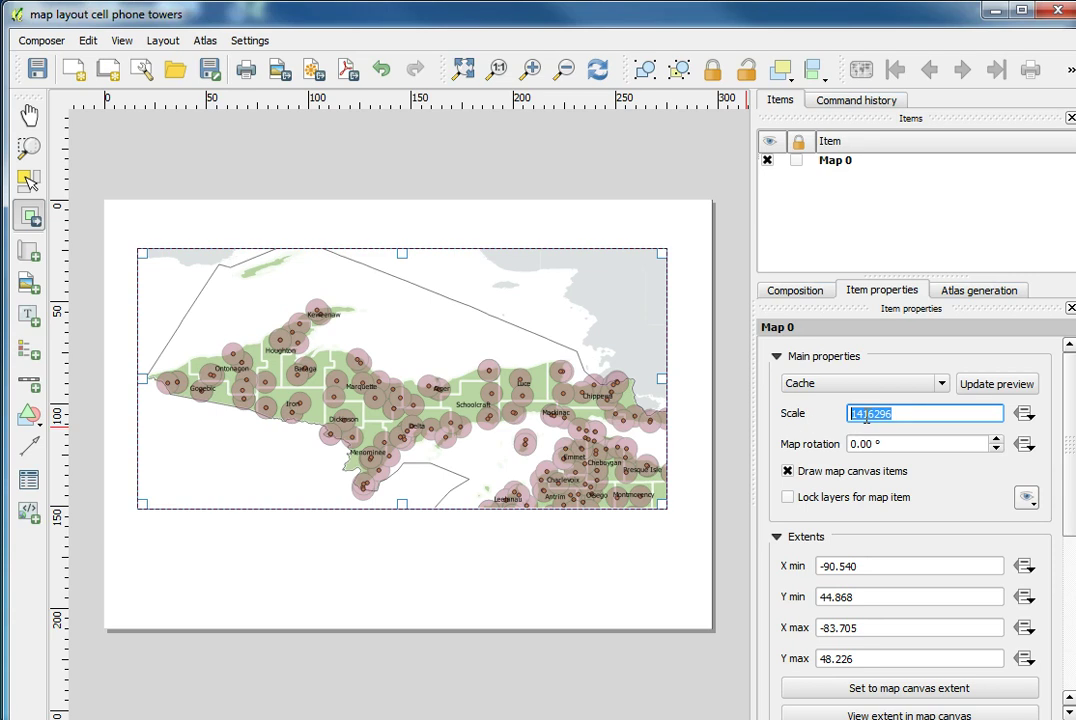
drag(890, 412, 872, 412)
text(500000)
key(Return)
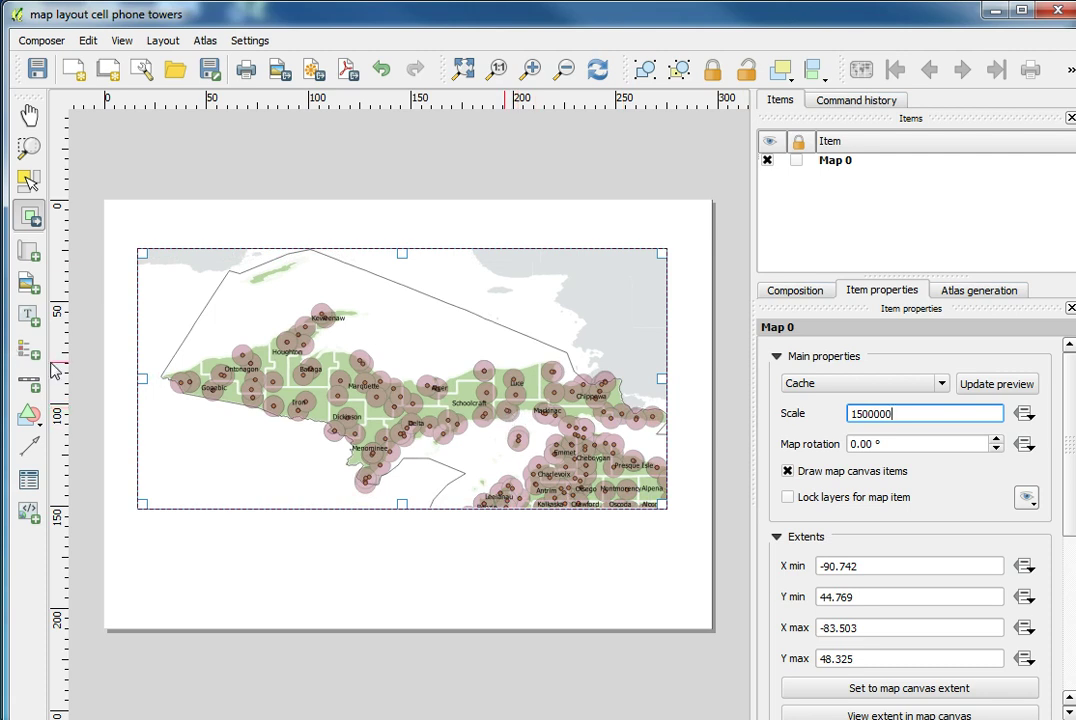
- Add a picture about 36 by 48 mm over the map's upper-left corner, using tower-picture.png as the image source
click(27, 286)
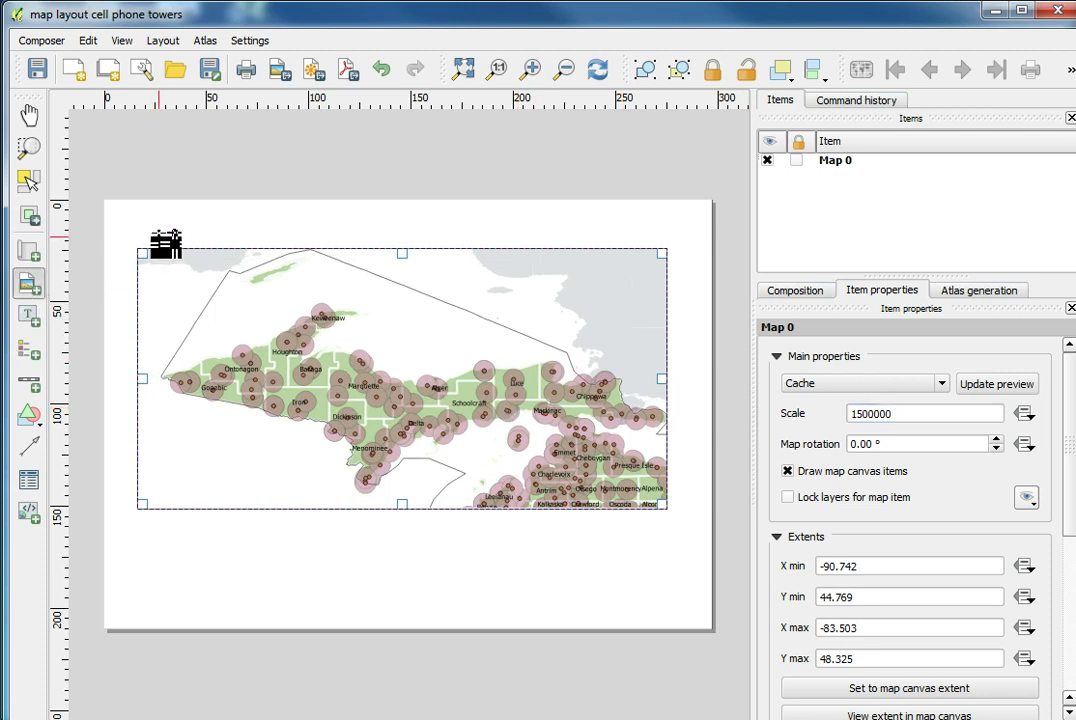
drag(158, 237, 231, 336)
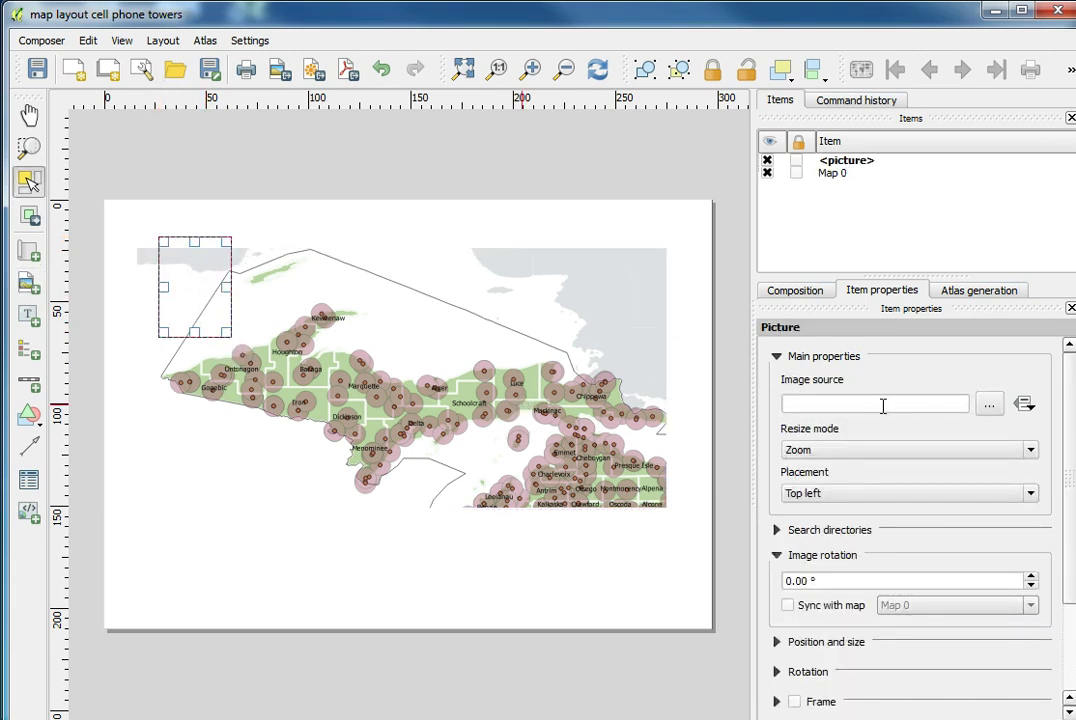
click(988, 405)
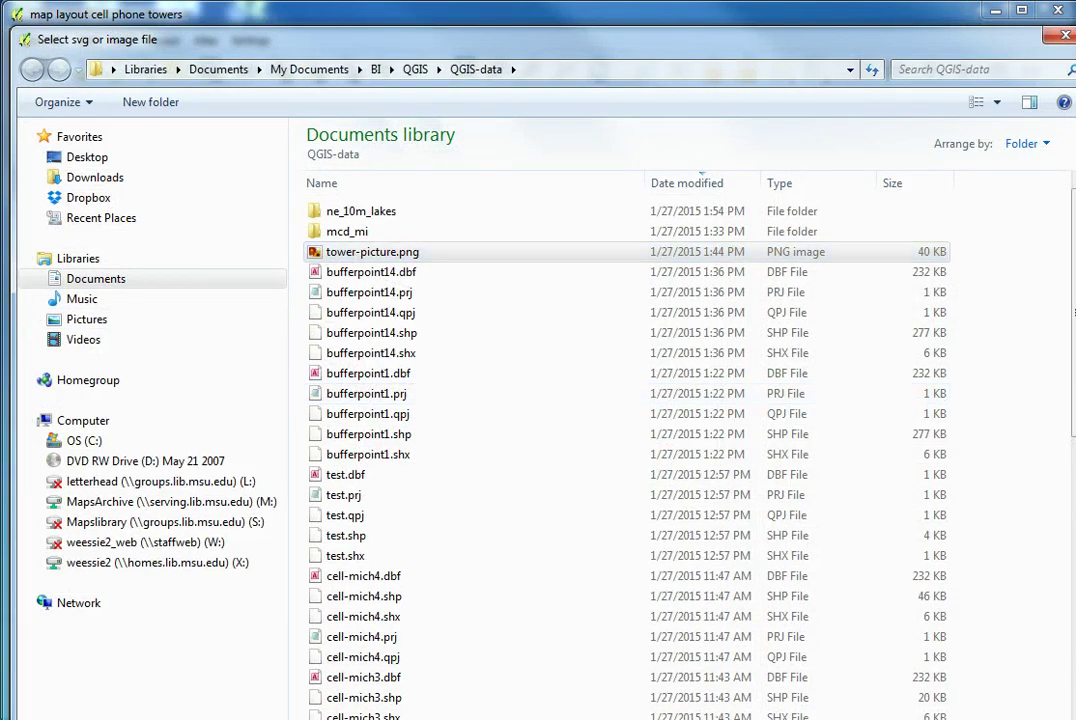
click(1000, 718)
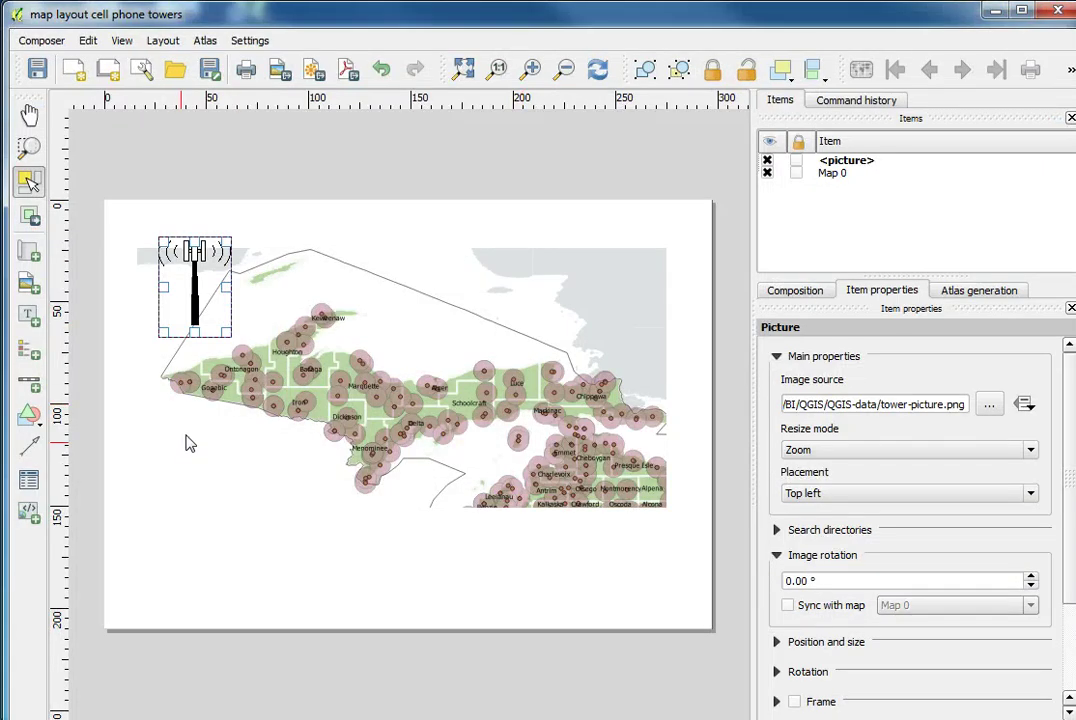
- Add a label about 160 mm wide over the map's upper edge reading "Cell Phone Towers with 10-mile Buffers" on two lines
click(29, 316)
drag(289, 232, 619, 304)
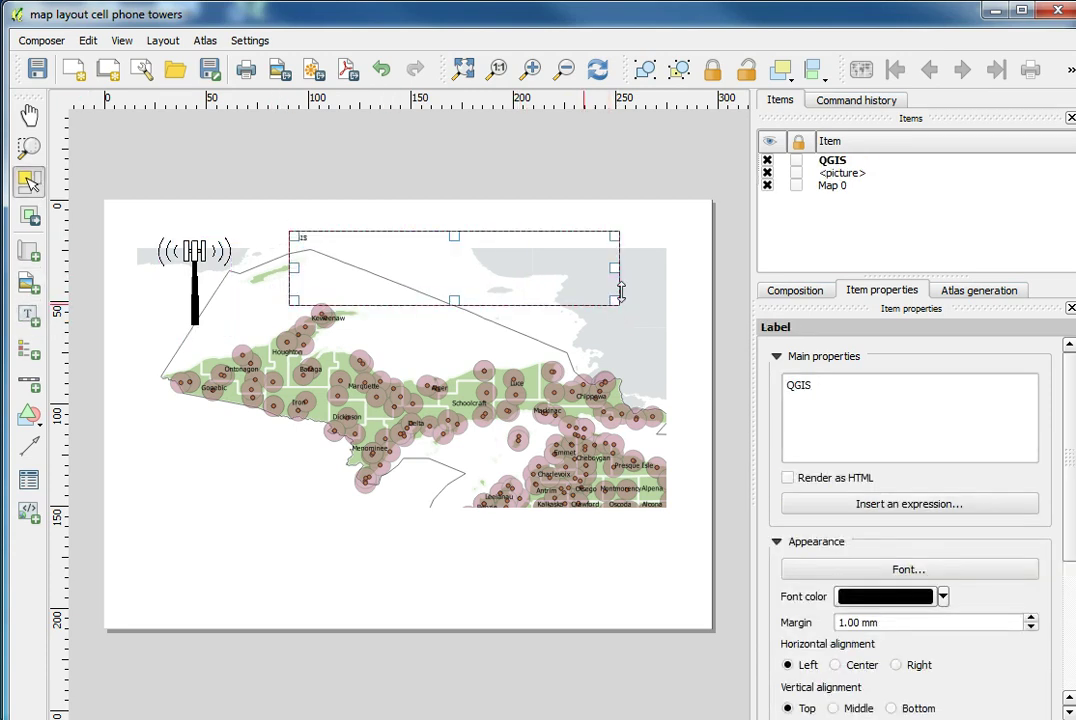
drag(789, 387, 816, 382)
click(808, 384)
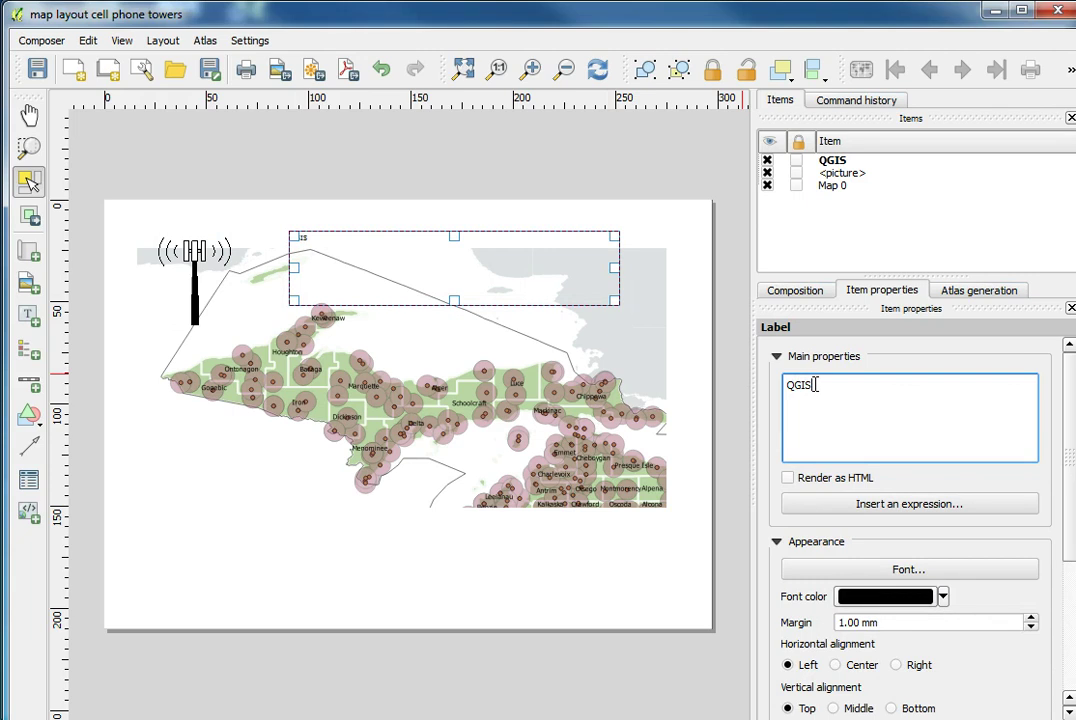
key(ctrl+a)
text(Cell Phone Towers with 10-mile Buffers)
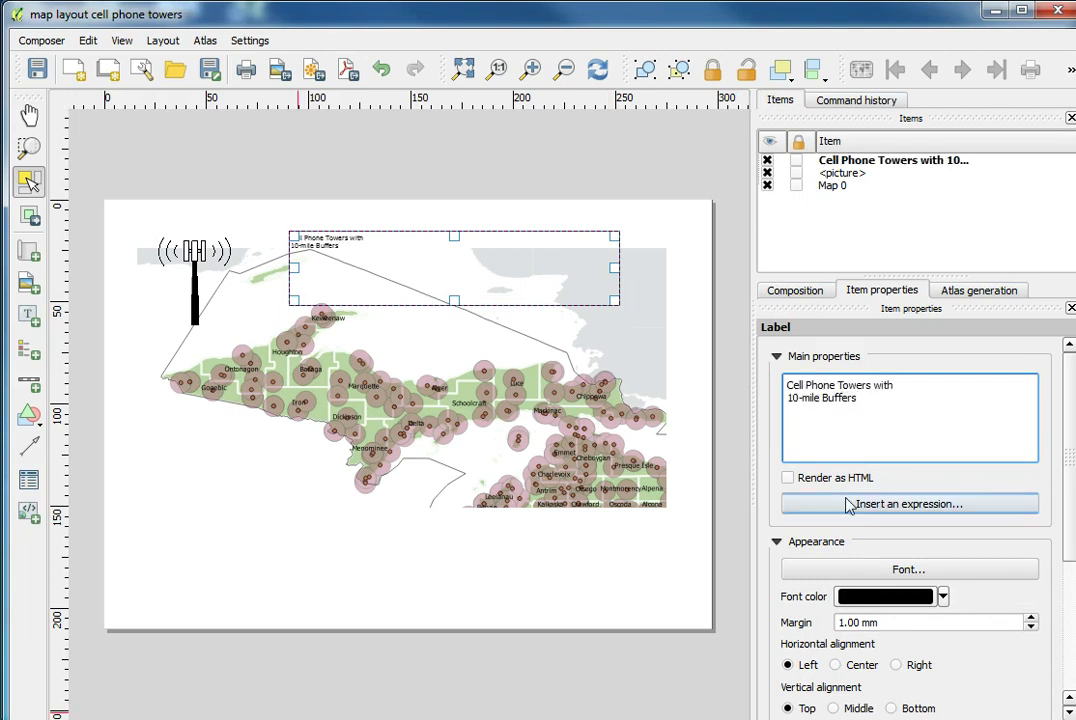
- Set the title label's font size to 30 and center its text horizontally
click(850, 572)
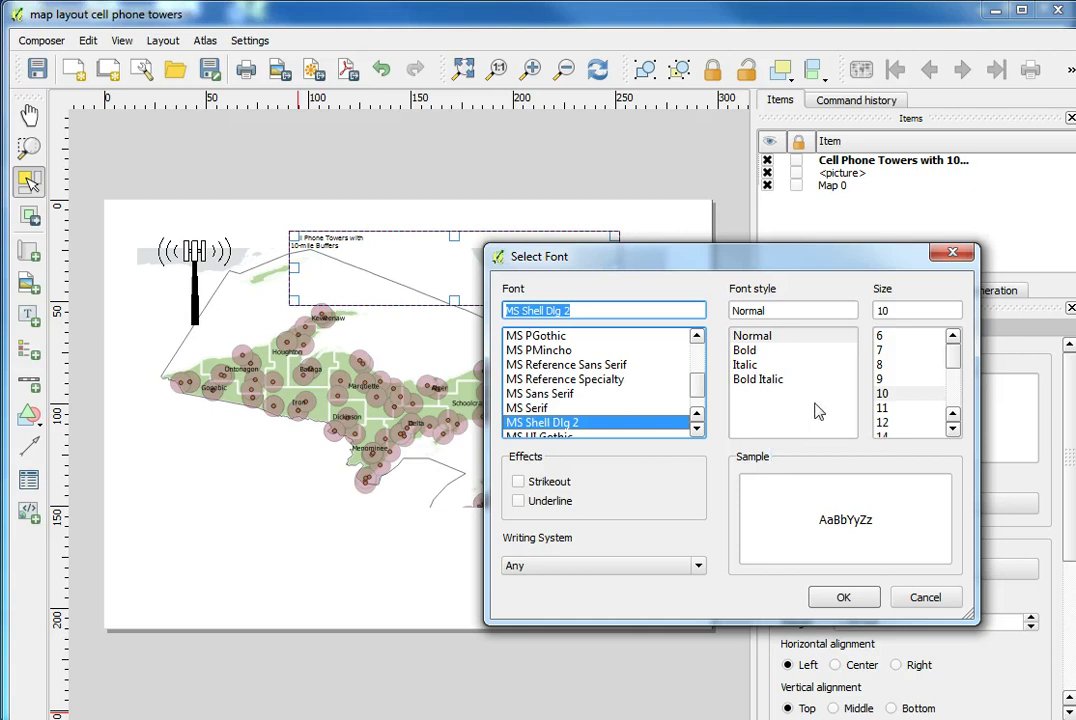
drag(948, 360, 953, 390)
click(885, 423)
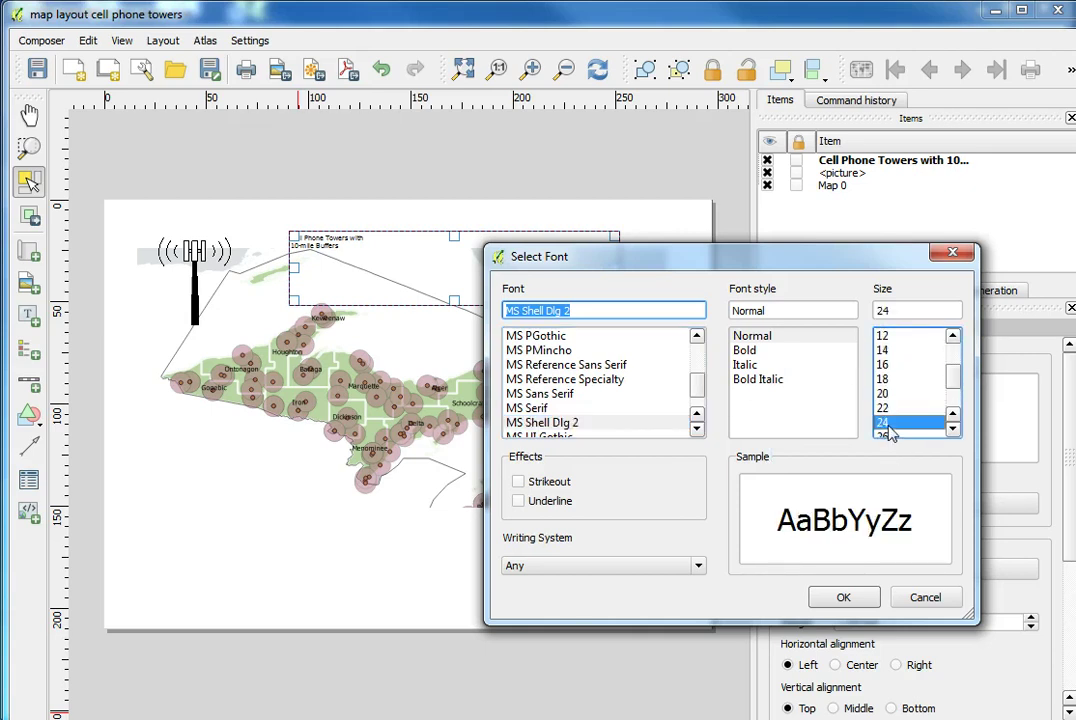
double_click(875, 310)
text(36)
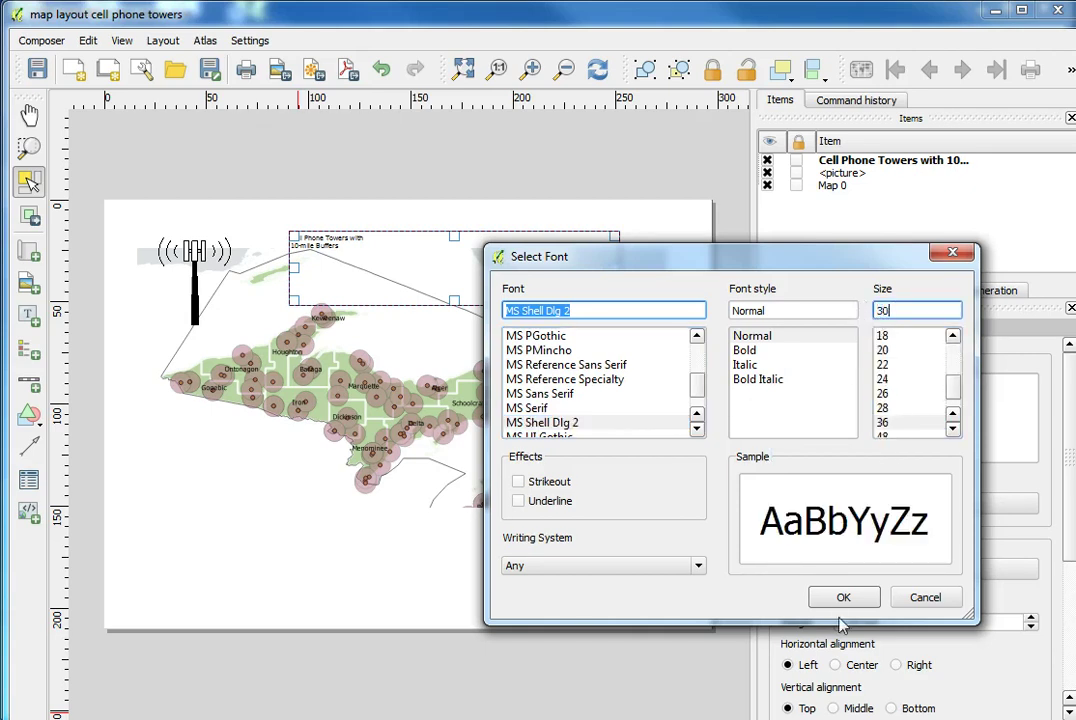
click(842, 597)
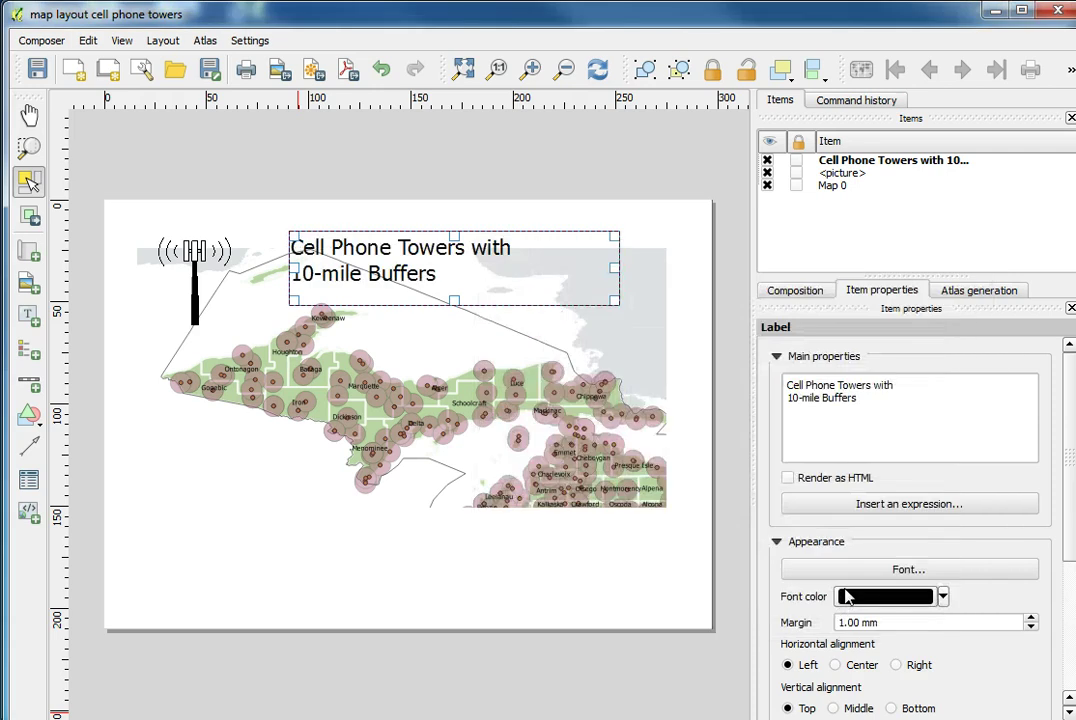
click(836, 665)
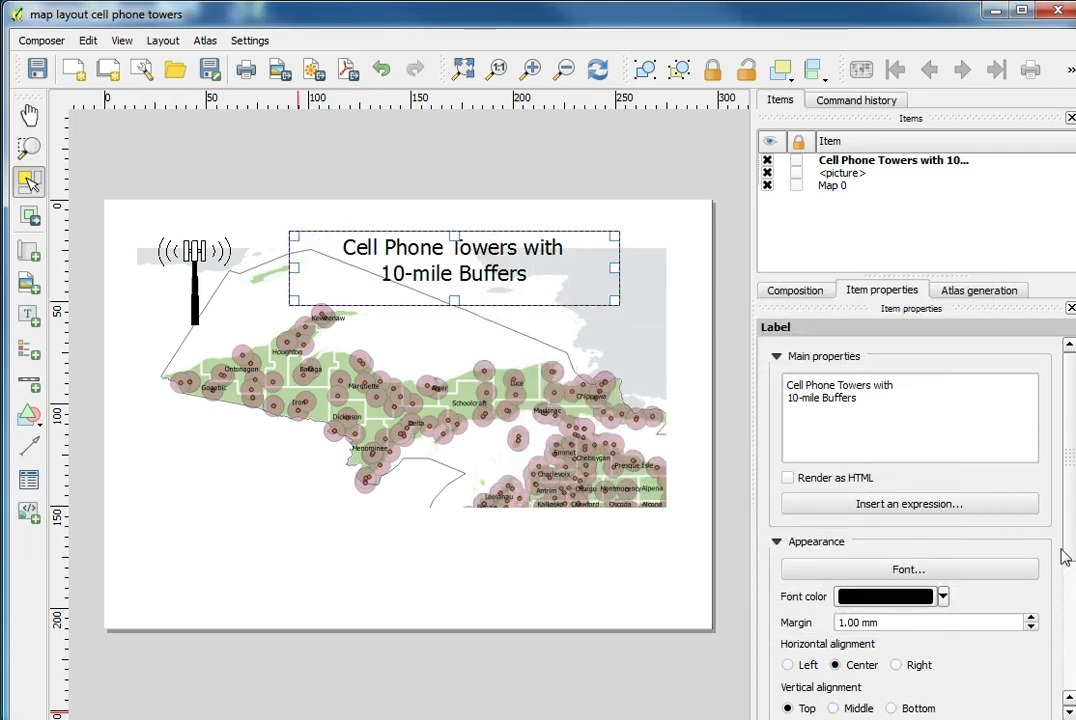
drag(1066, 552, 1070, 618)
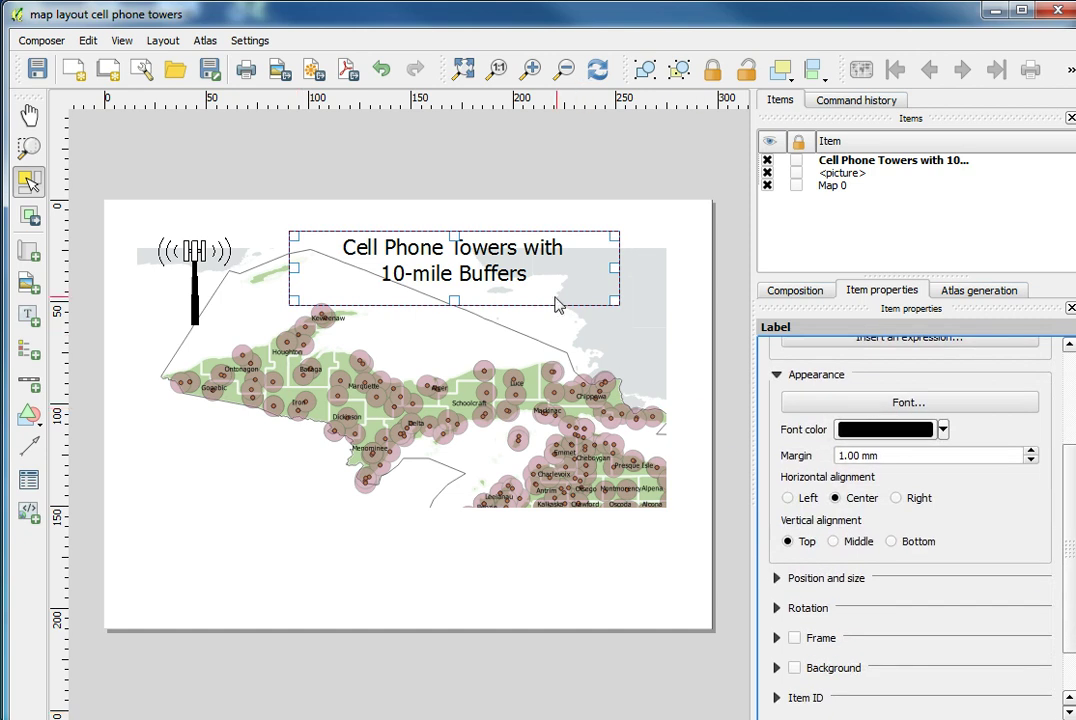
scroll(797, 648, up, 2)
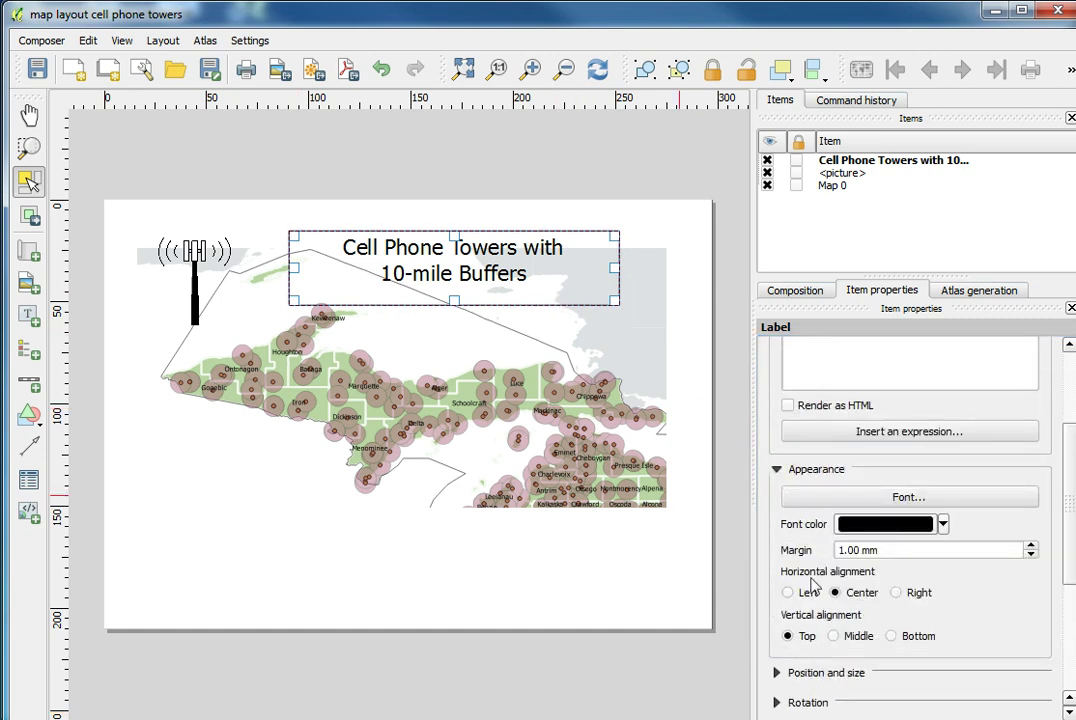
scroll(1049, 600, down, 4)
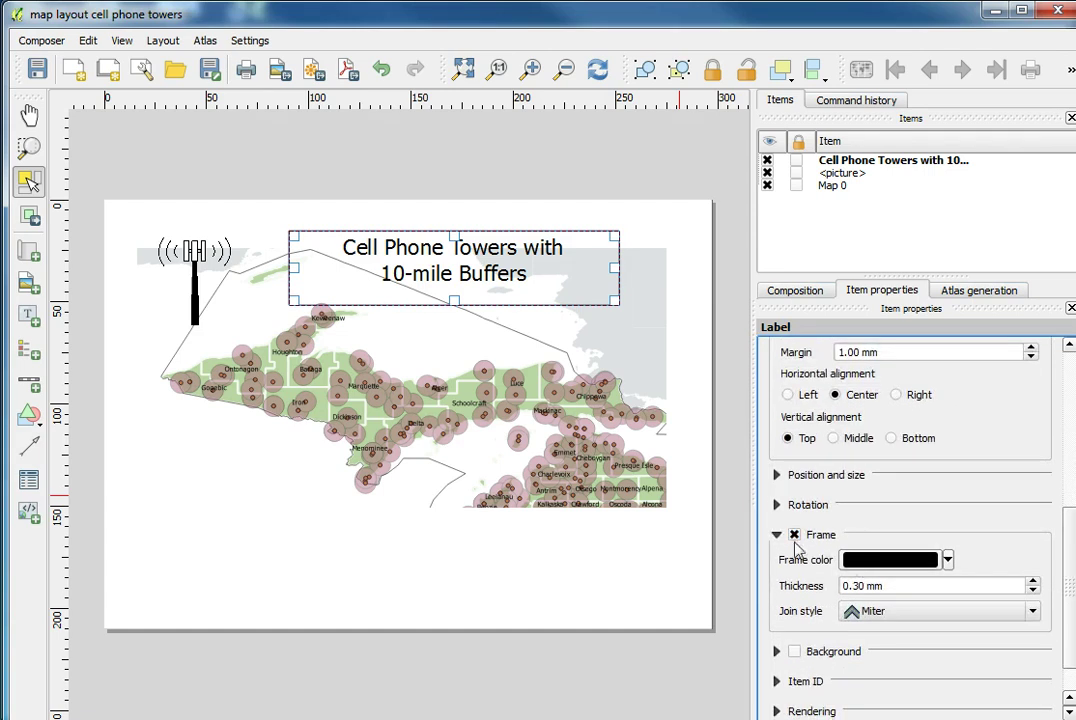
click(794, 537)
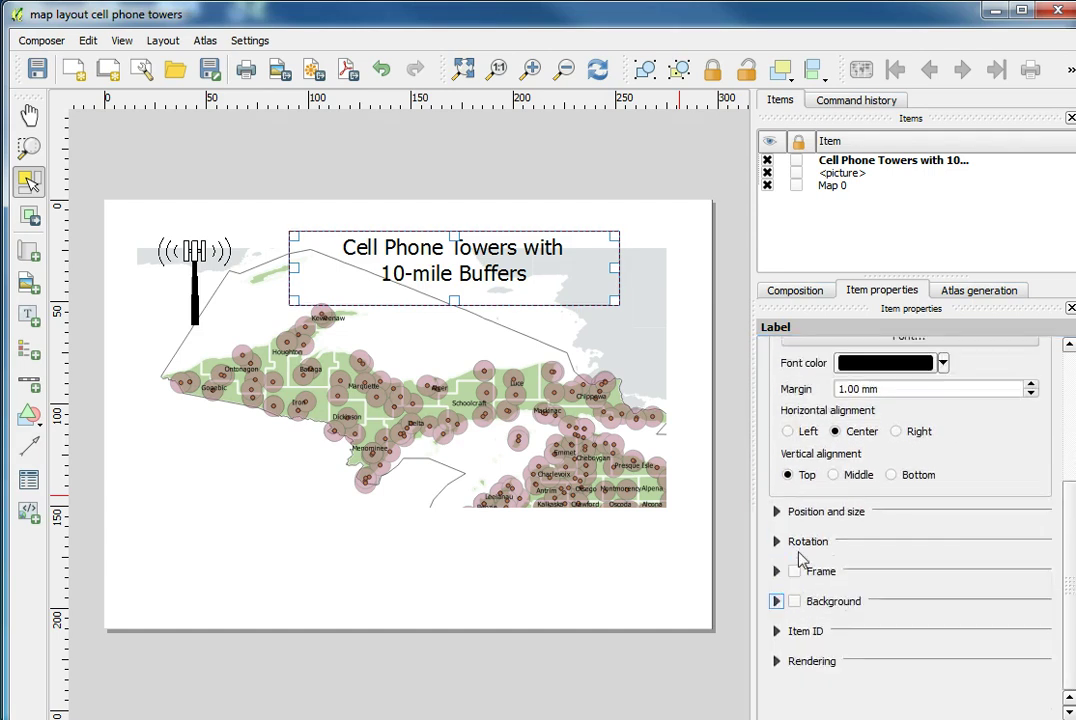
- Move the map item down about 18 mm so its upper edge sits just below the title text
click(638, 312)
click(620, 243)
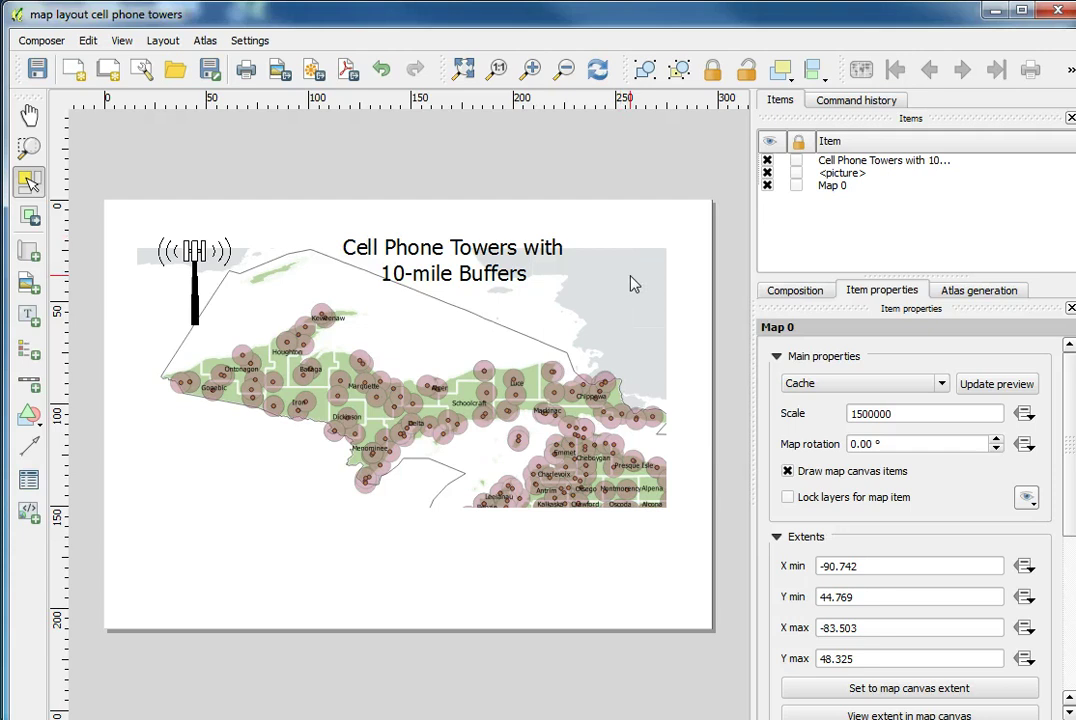
click(492, 300)
drag(499, 338, 499, 361)
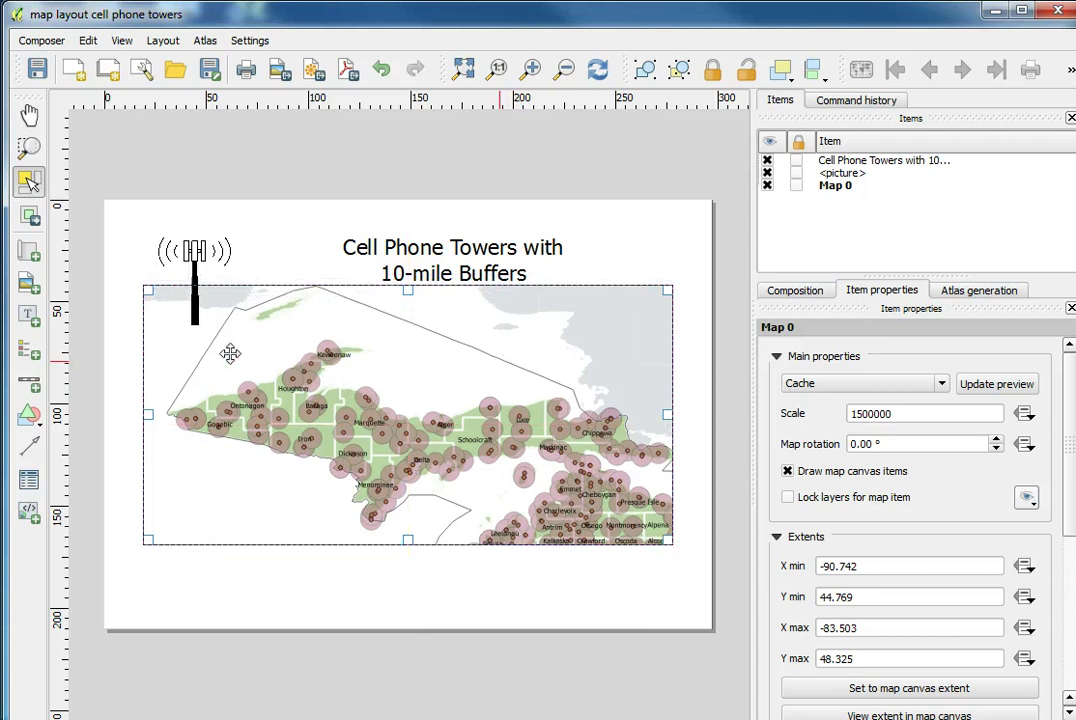
- Add a legend over the map's lower-left corner and turn off automatic updating of its items
click(27, 355)
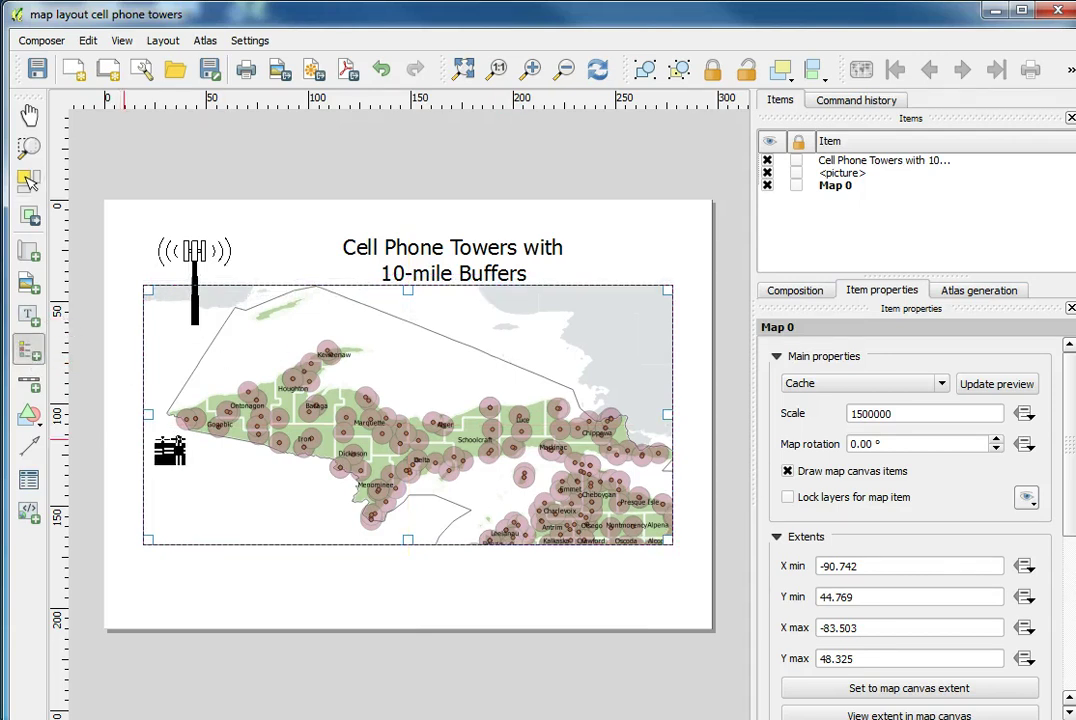
drag(162, 443, 240, 558)
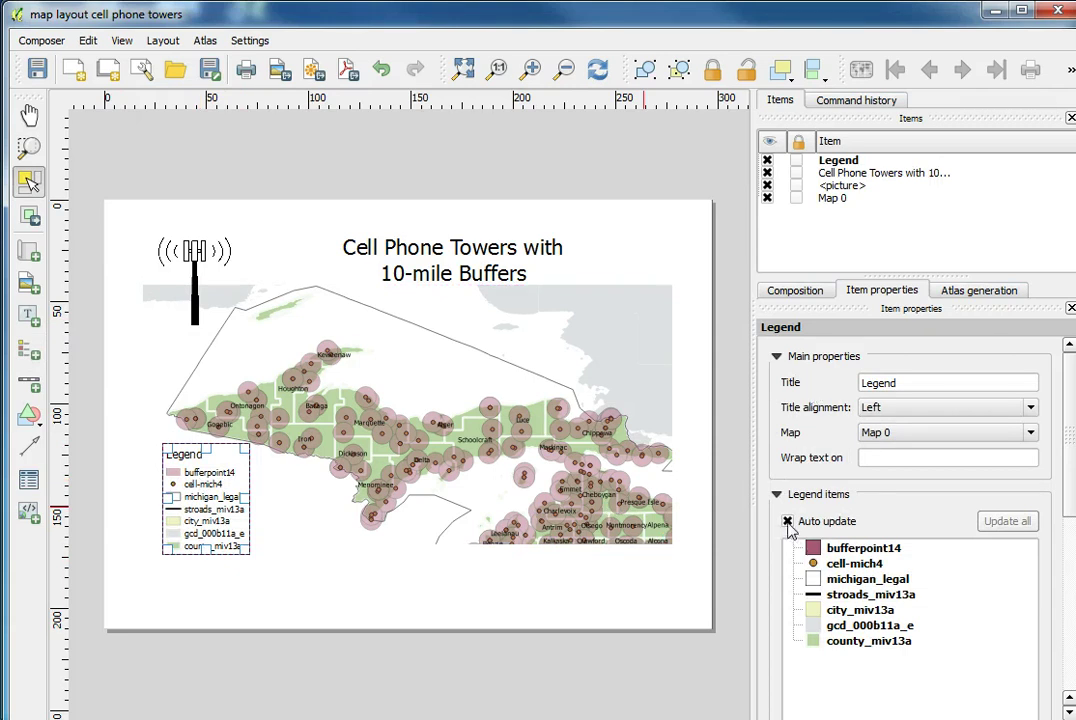
click(788, 521)
- Remove the stroads_miv13a, city_miv13a and gcd_000b11a_e entries from the legend
click(845, 550)
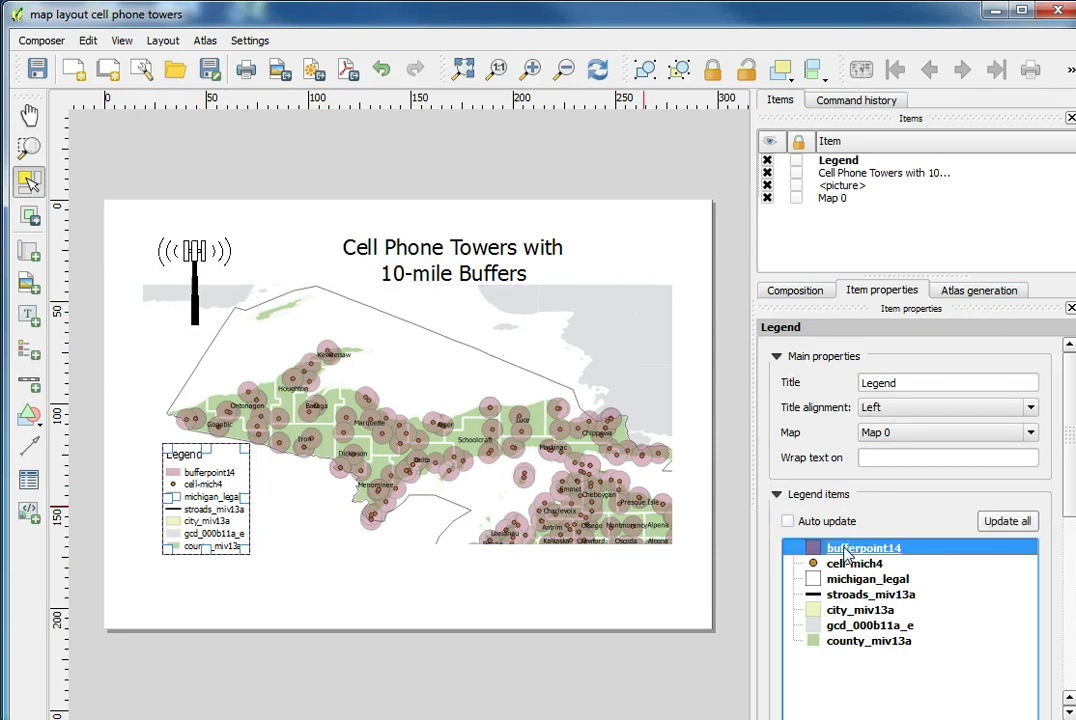
click(845, 595)
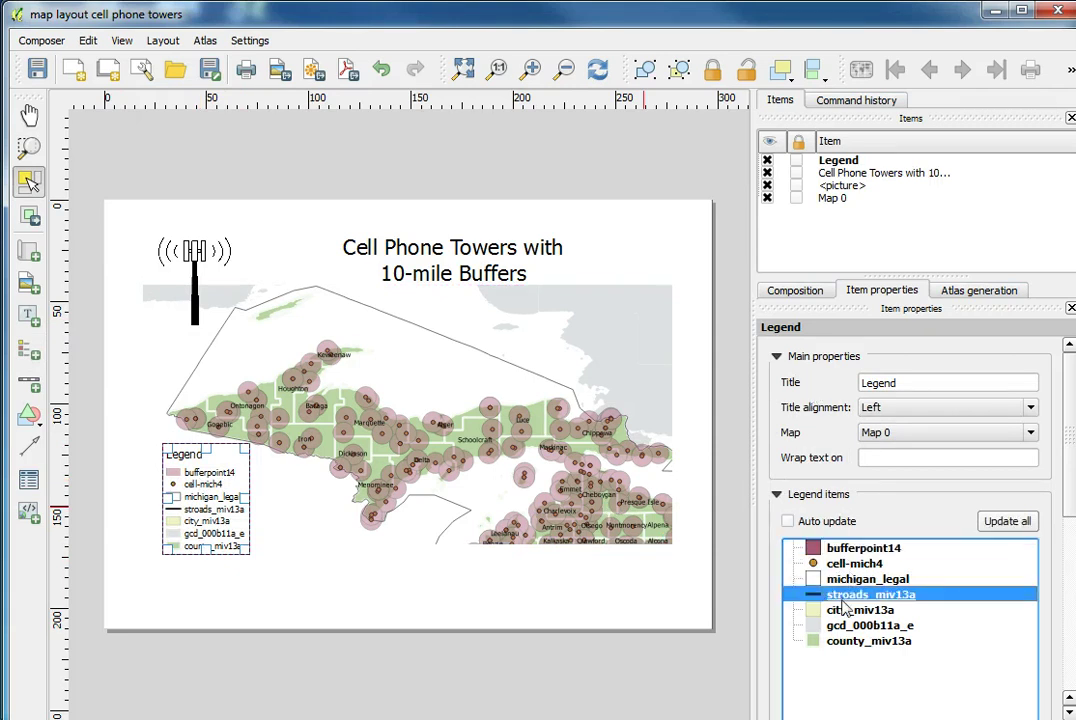
scroll(895, 440, down, 5)
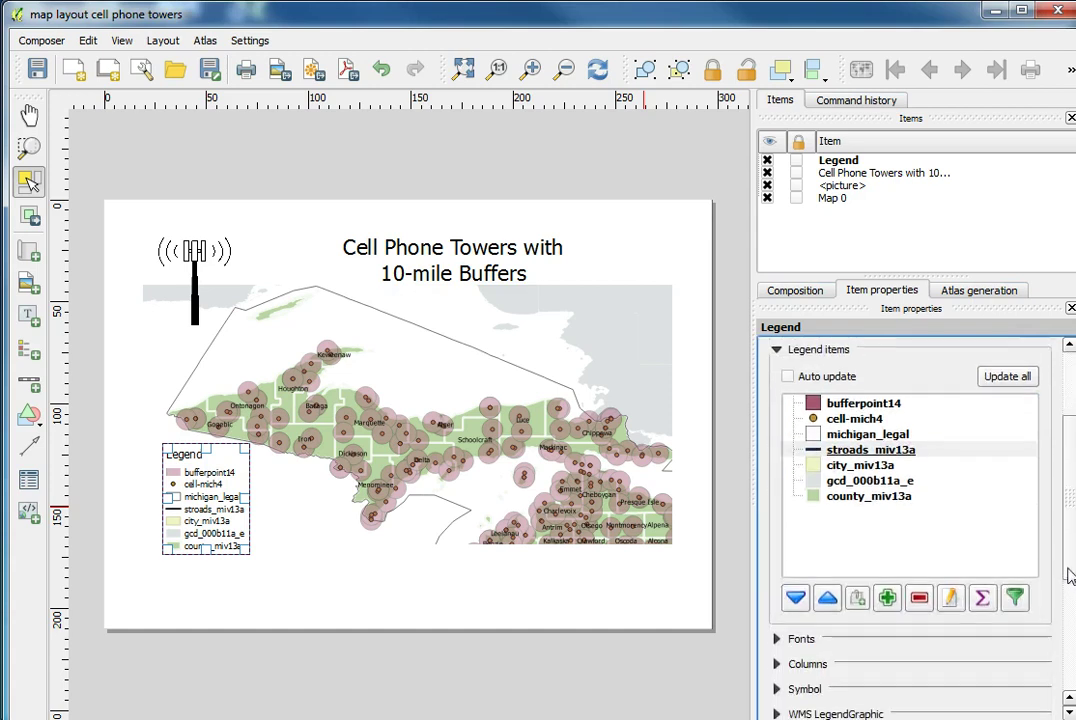
click(918, 598)
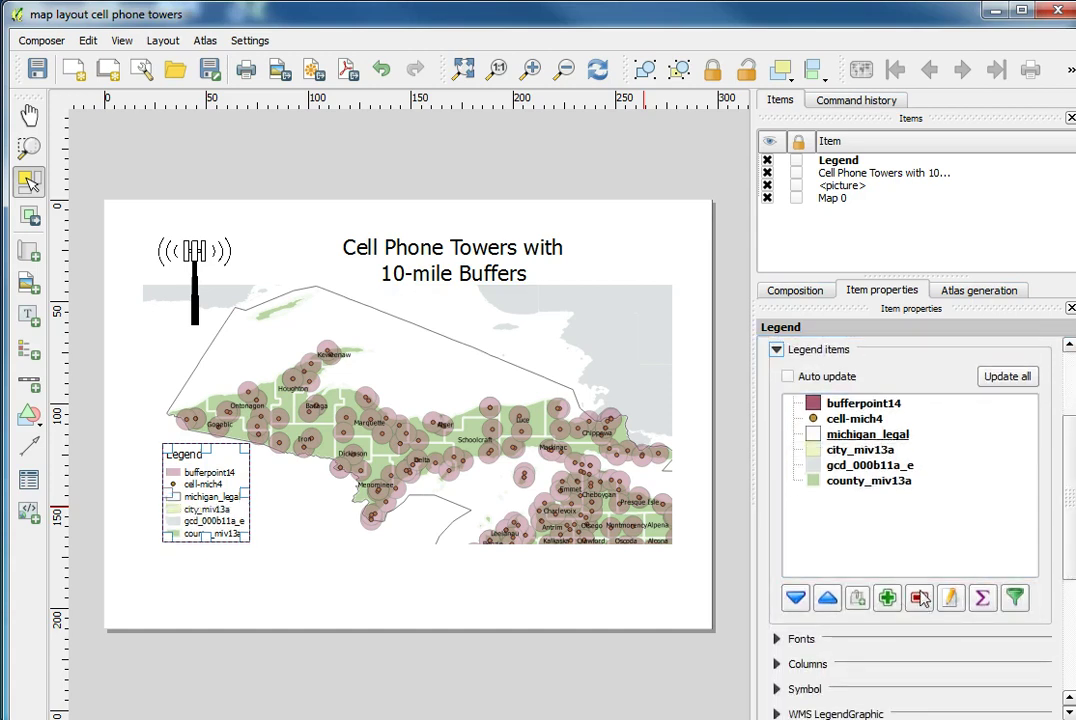
click(918, 598)
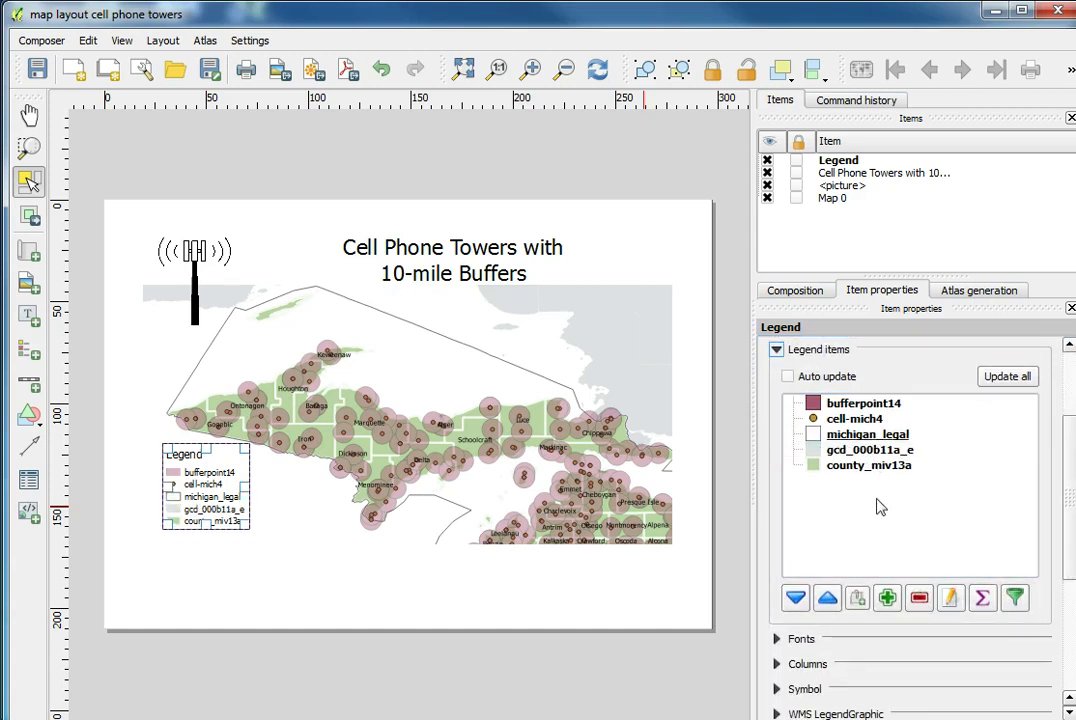
click(849, 452)
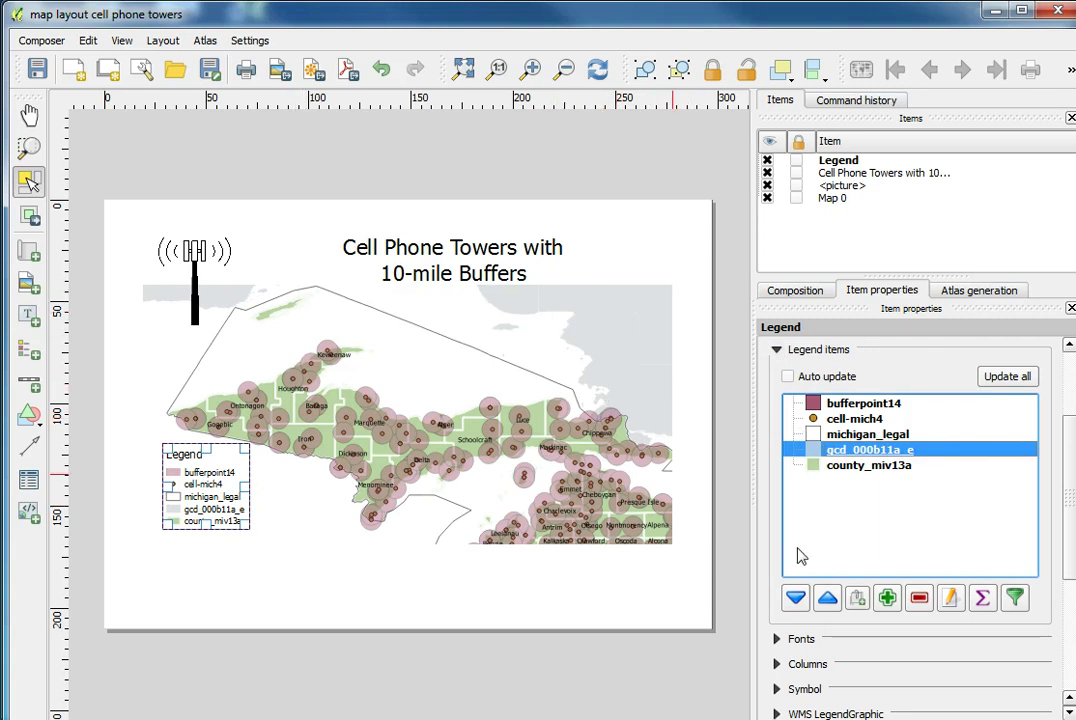
click(919, 599)
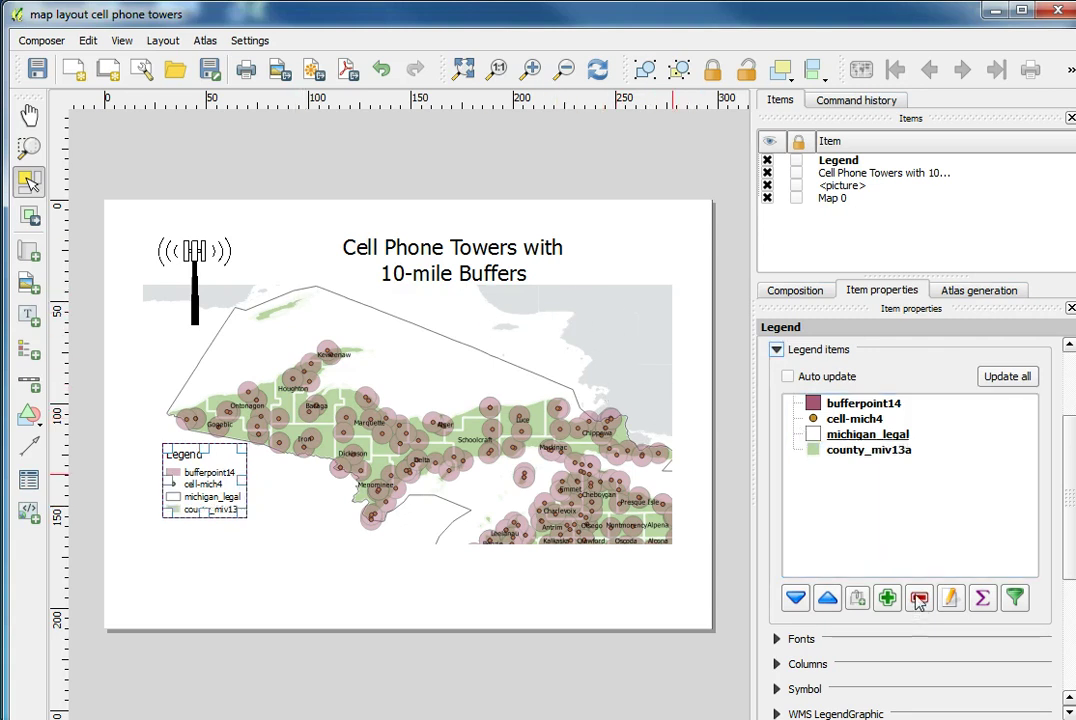
- Rename the county_miv13a legend entry as "Michigan Counties"
click(838, 450)
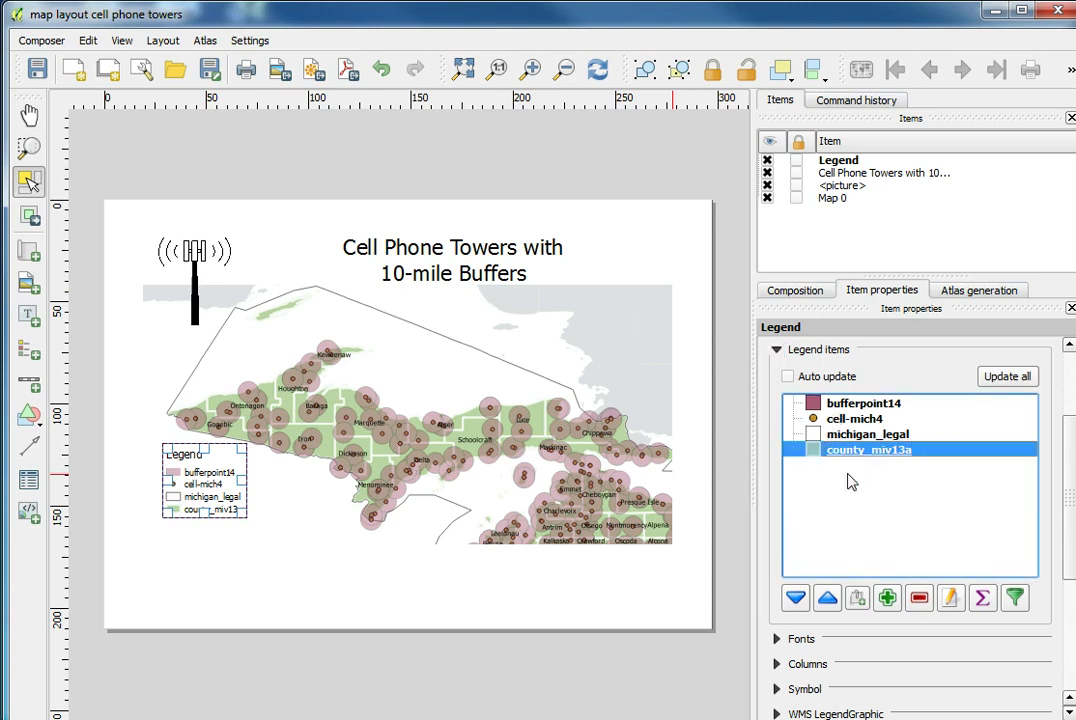
scroll(1062, 508, down, 4)
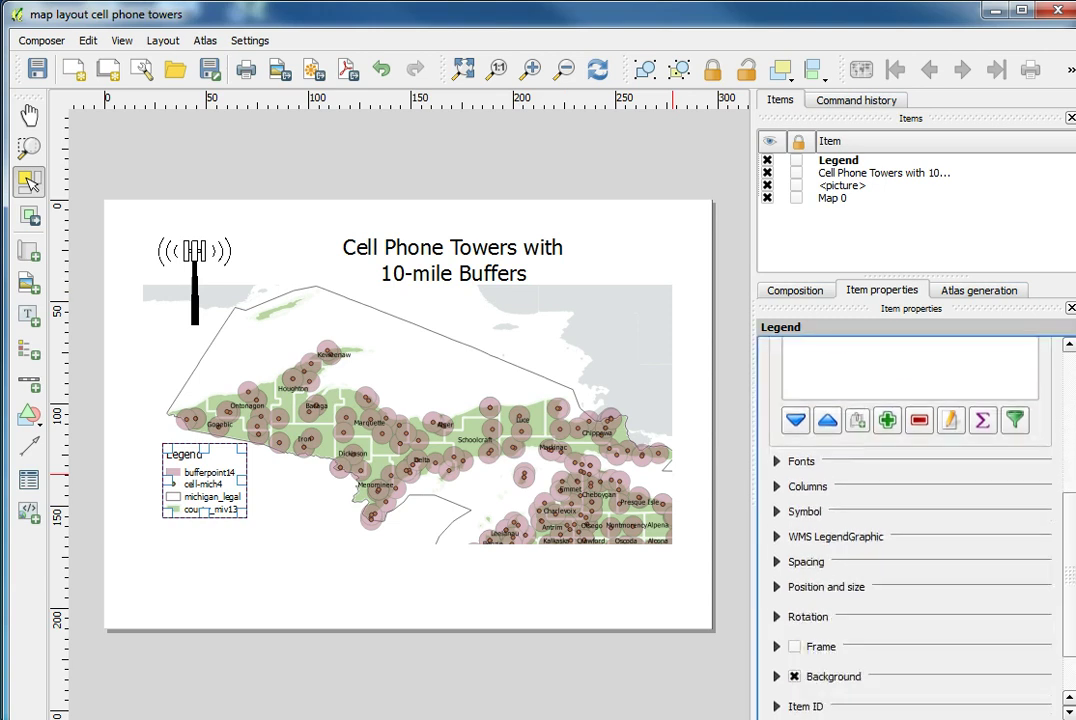
scroll(1062, 508, up, 4)
scroll(1062, 508, up, 1)
click(863, 458)
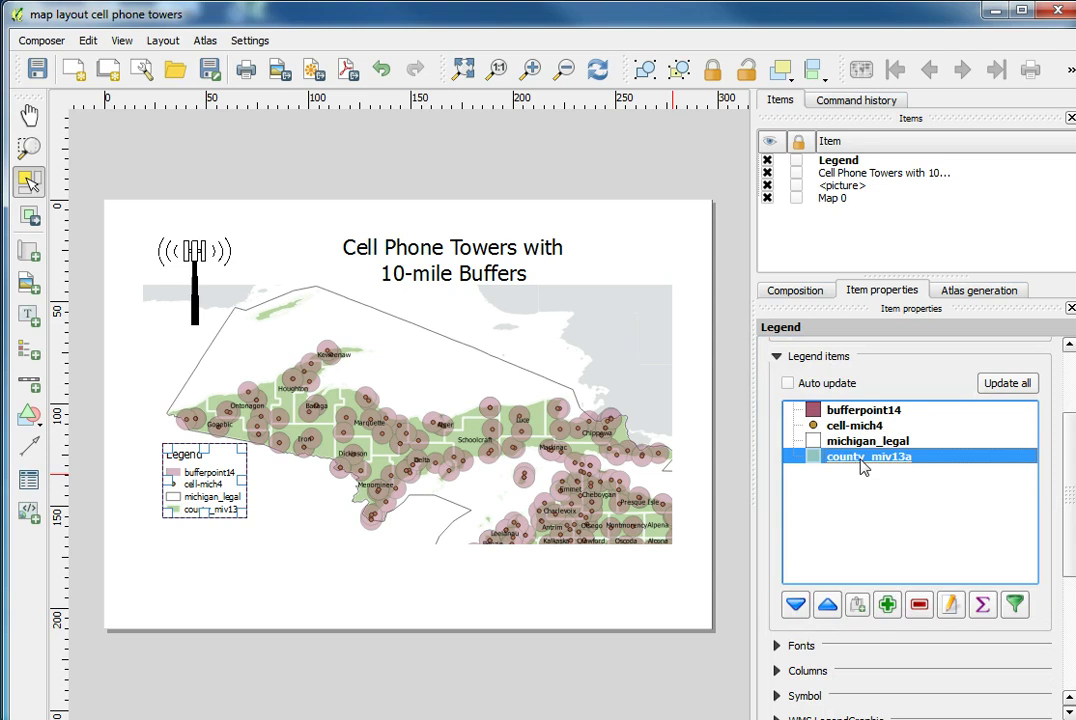
click(950, 605)
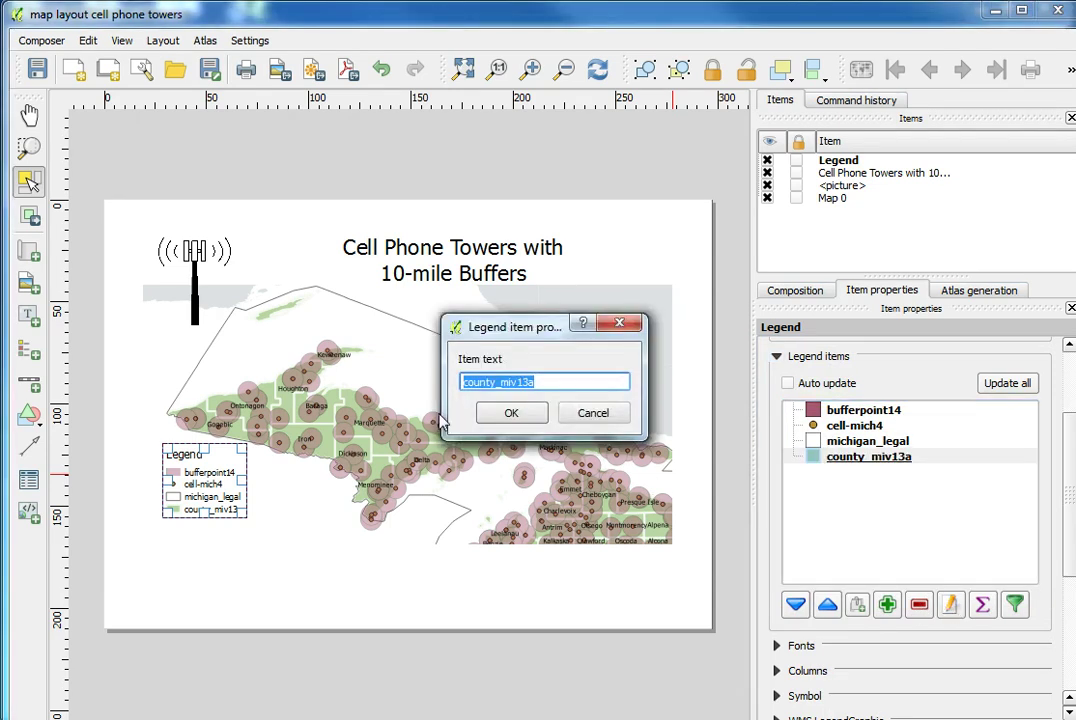
text(Michigan Counties)
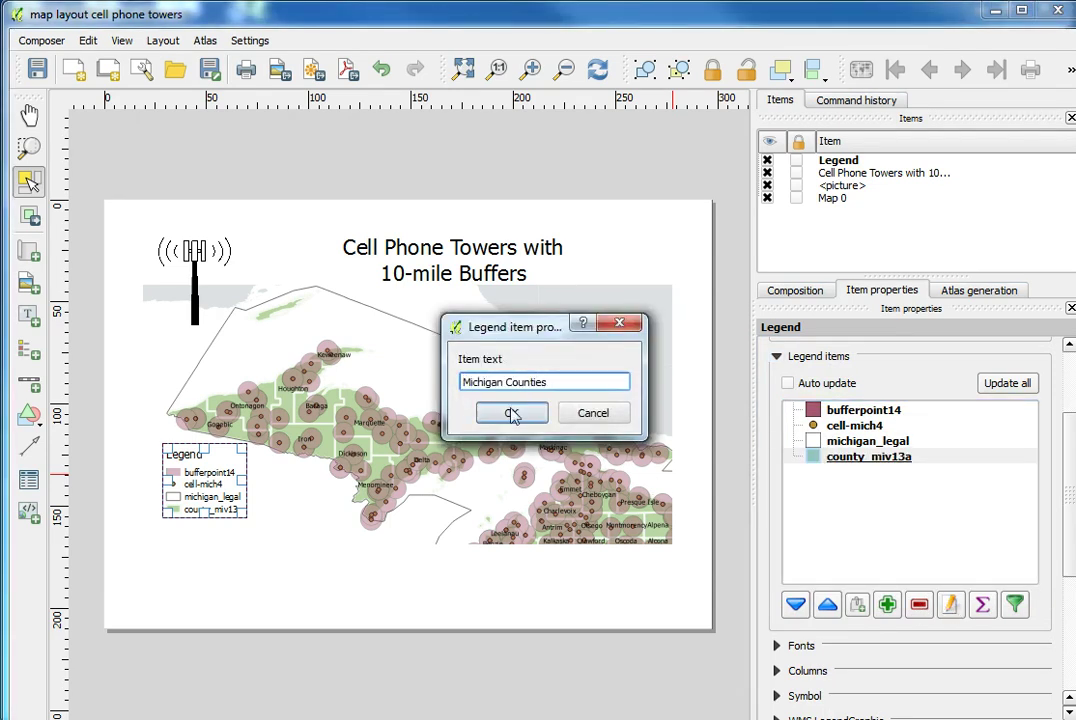
click(511, 415)
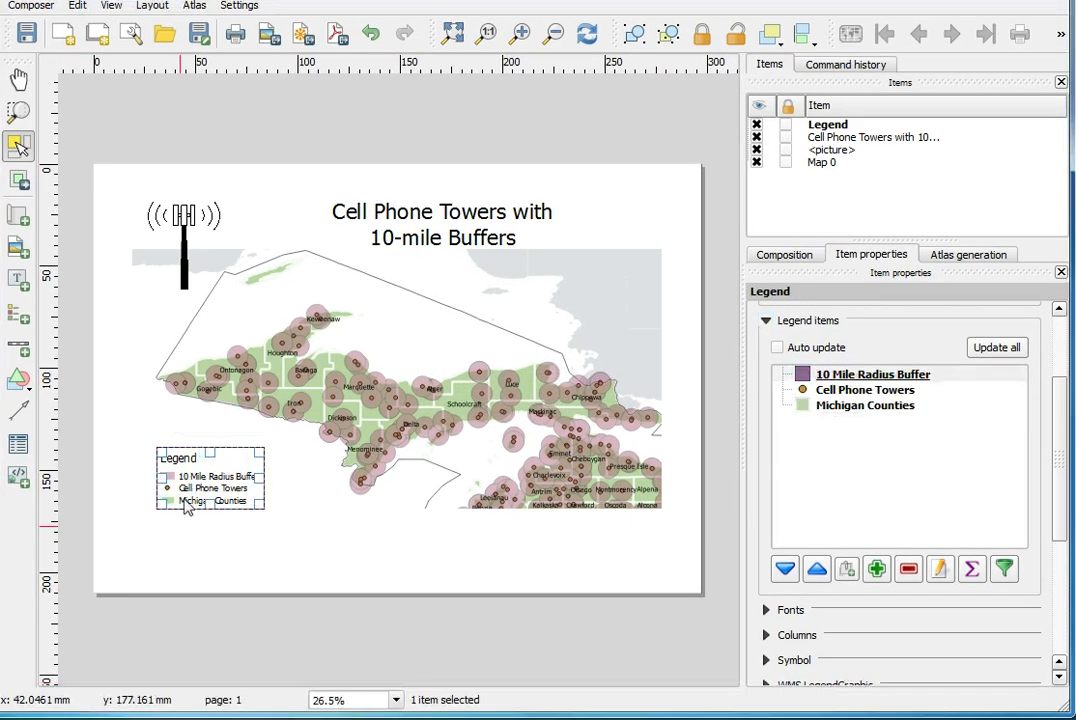
- Nudge the legend slightly and add a scale bar for Map 0 directly beneath it
drag(202, 537, 202, 579)
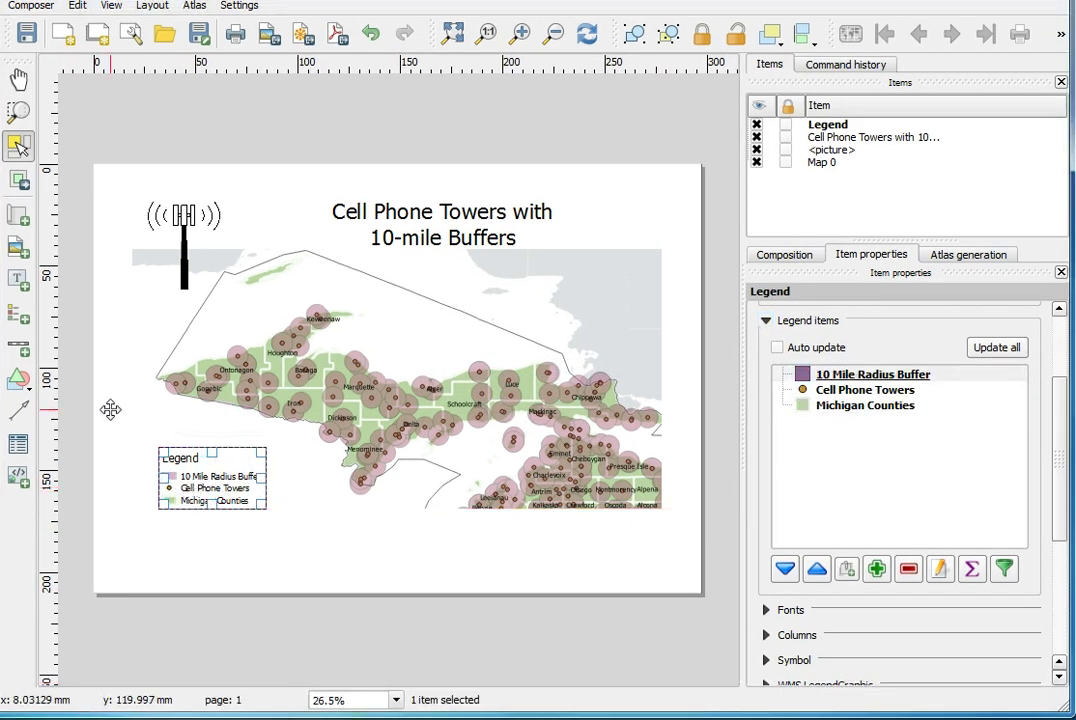
click(18, 347)
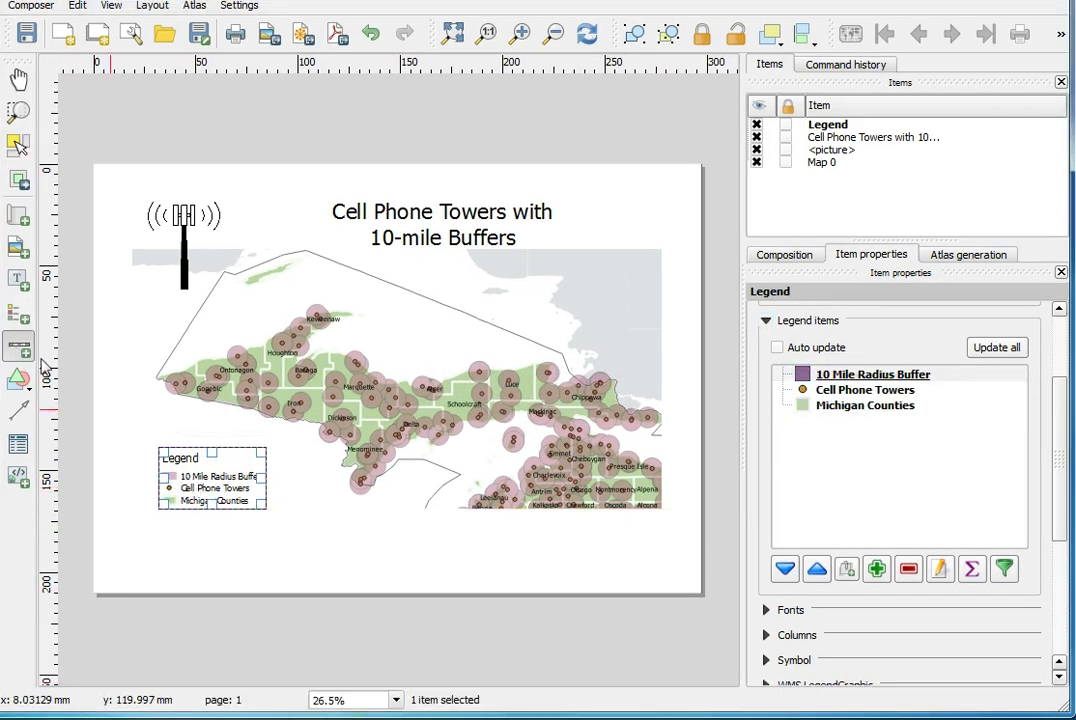
click(165, 516)
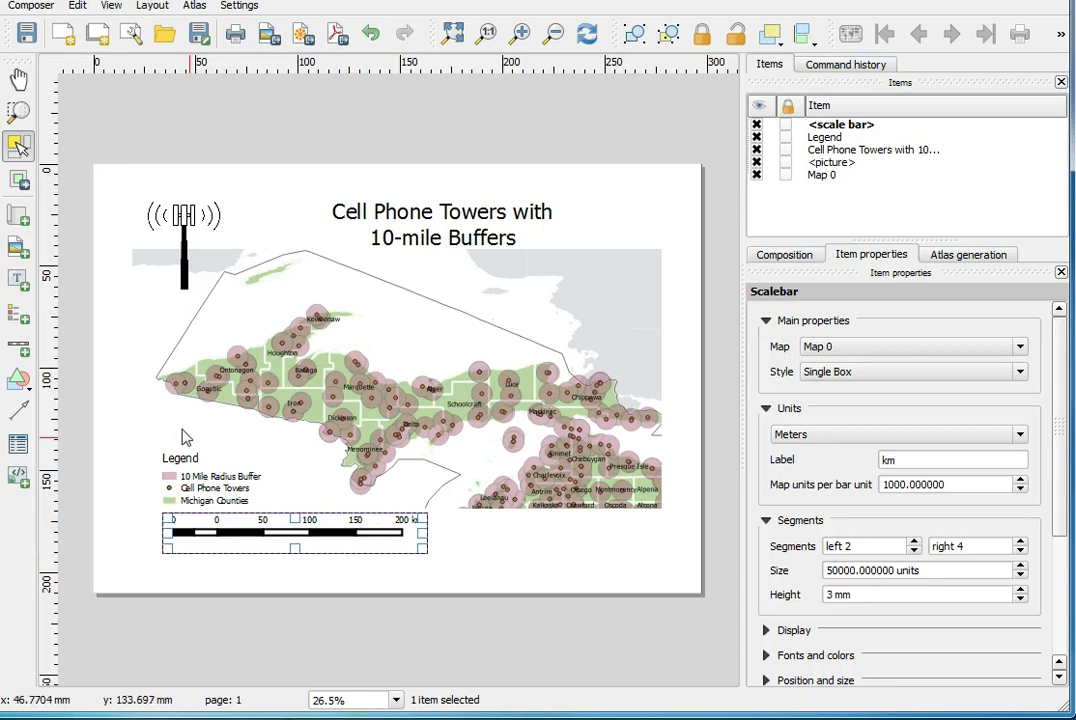
- Draw an upward-pointing north arrow about 33 mm long over the map's upper-right area and shorten it from its upper end
click(18, 410)
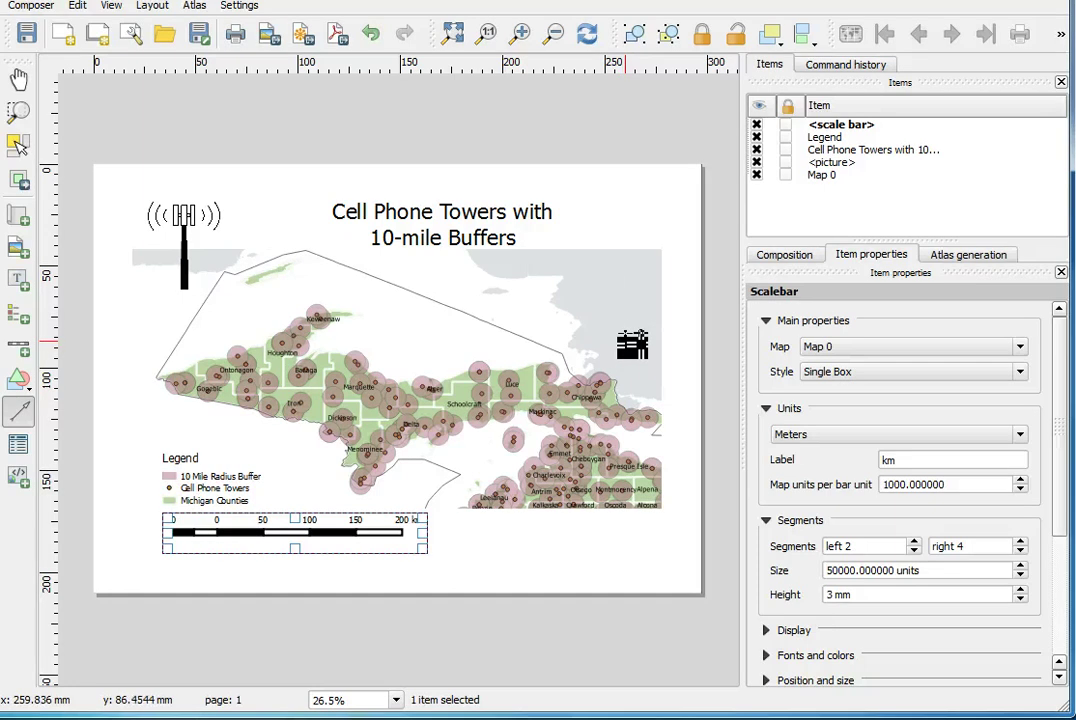
drag(625, 345, 625, 275)
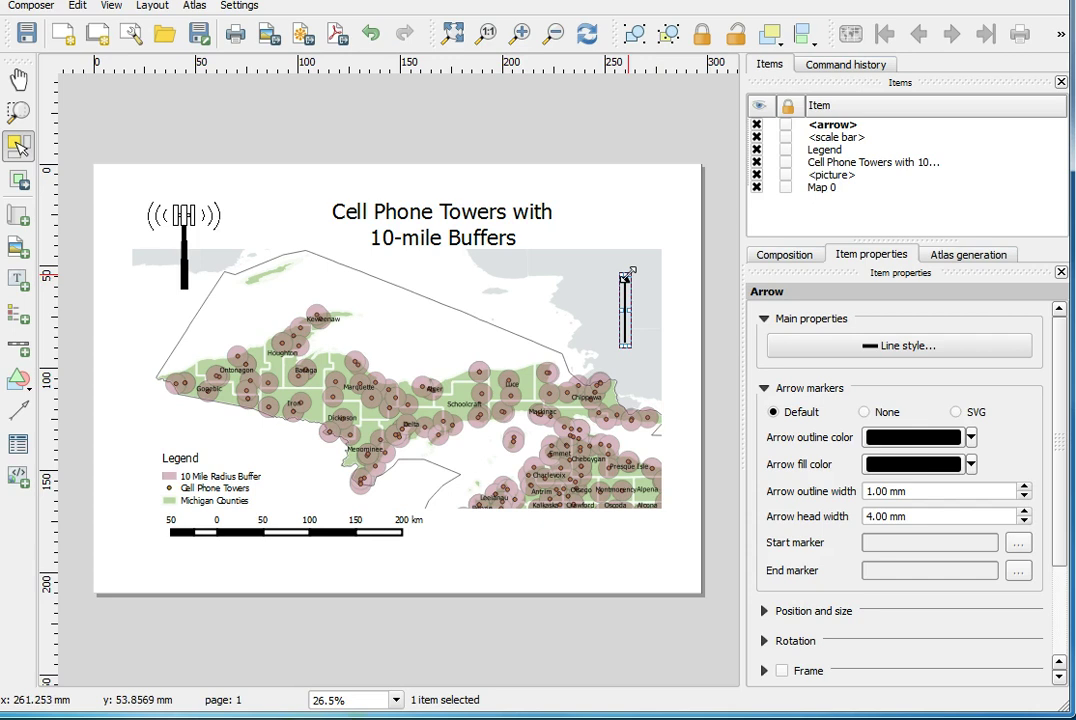
drag(627, 277, 631, 297)
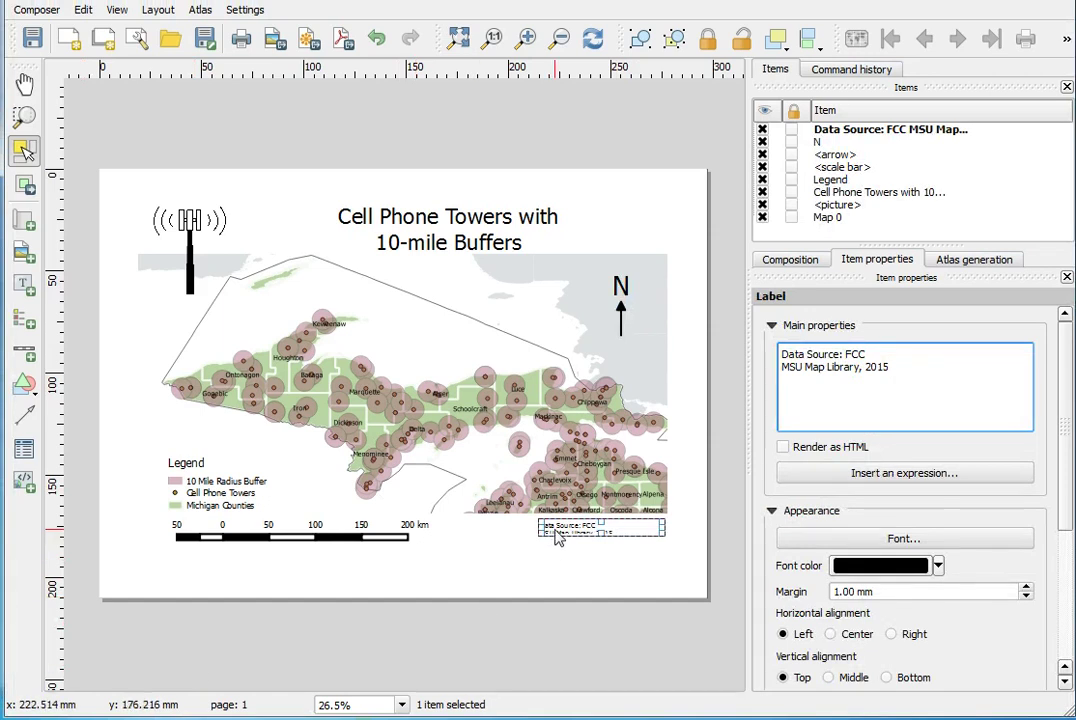
- Enlarge the data source label below the map to about 75 mm wide and align its text horizontally to the right
drag(551, 529, 508, 534)
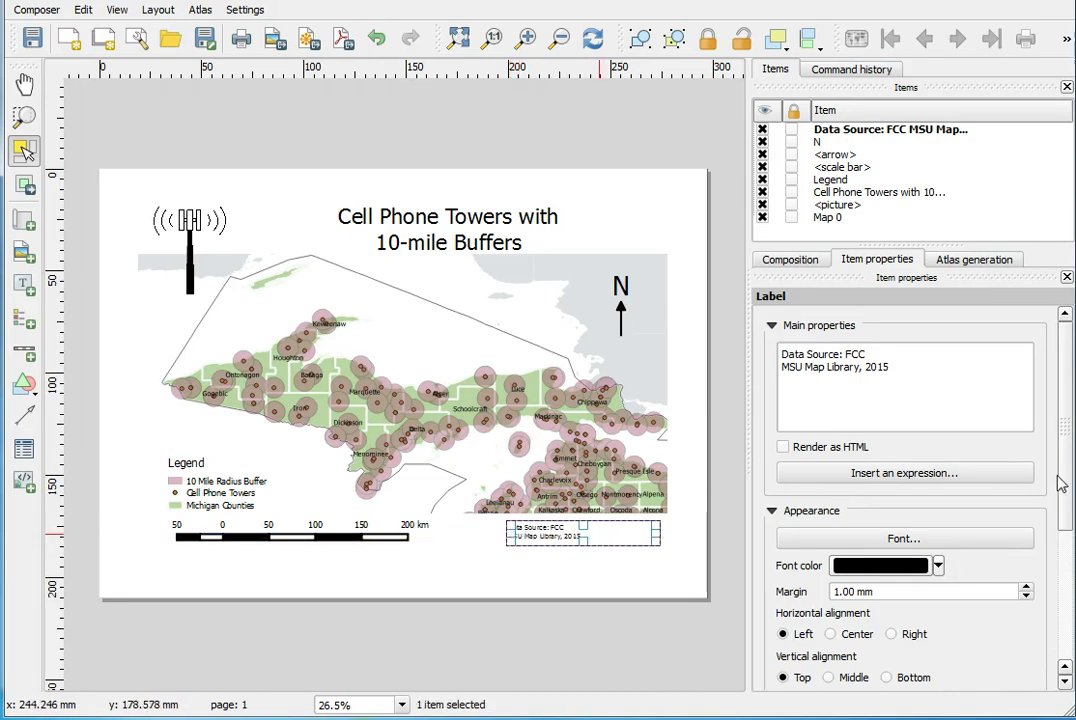
drag(1062, 502, 1062, 540)
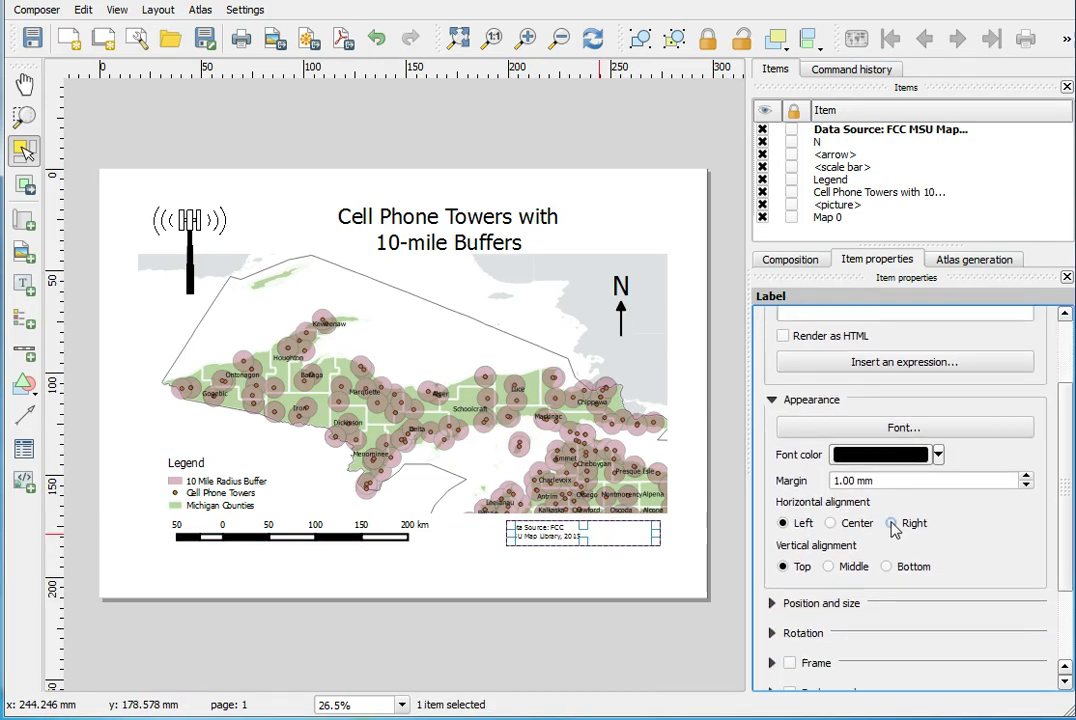
click(891, 524)
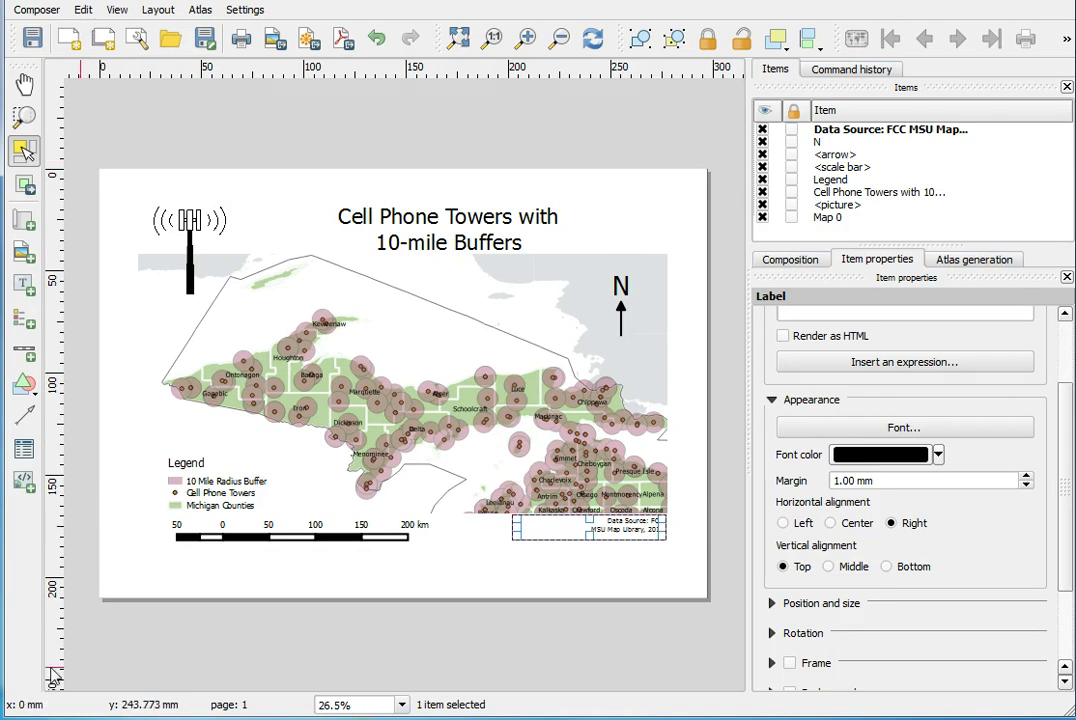
- Switch to the main QGIS window, give the ne_10m_lakes layer the water fill symbol, and refresh the print layout's view
key(alt+Tab)
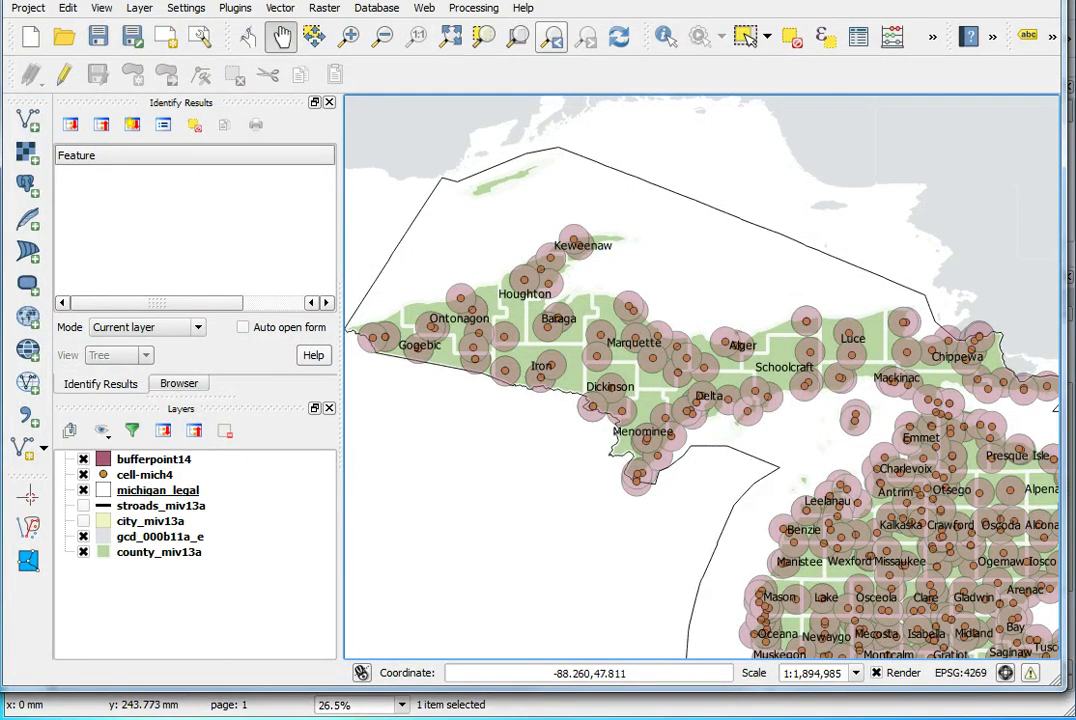
mouse_move(559, 2)
mouse_down()
mouse_move(718, 12)
mouse_move(1035, 97)
mouse_move(680, 10)
mouse_move(544, 12)
mouse_move(565, 10)
mouse_up()
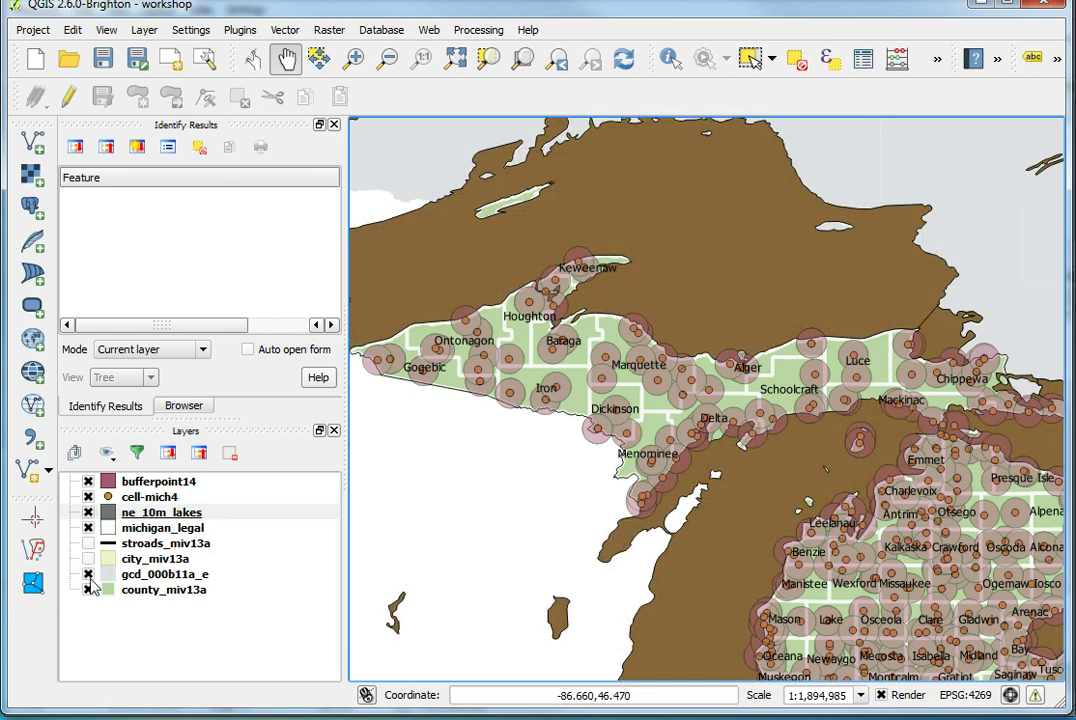
click(133, 513)
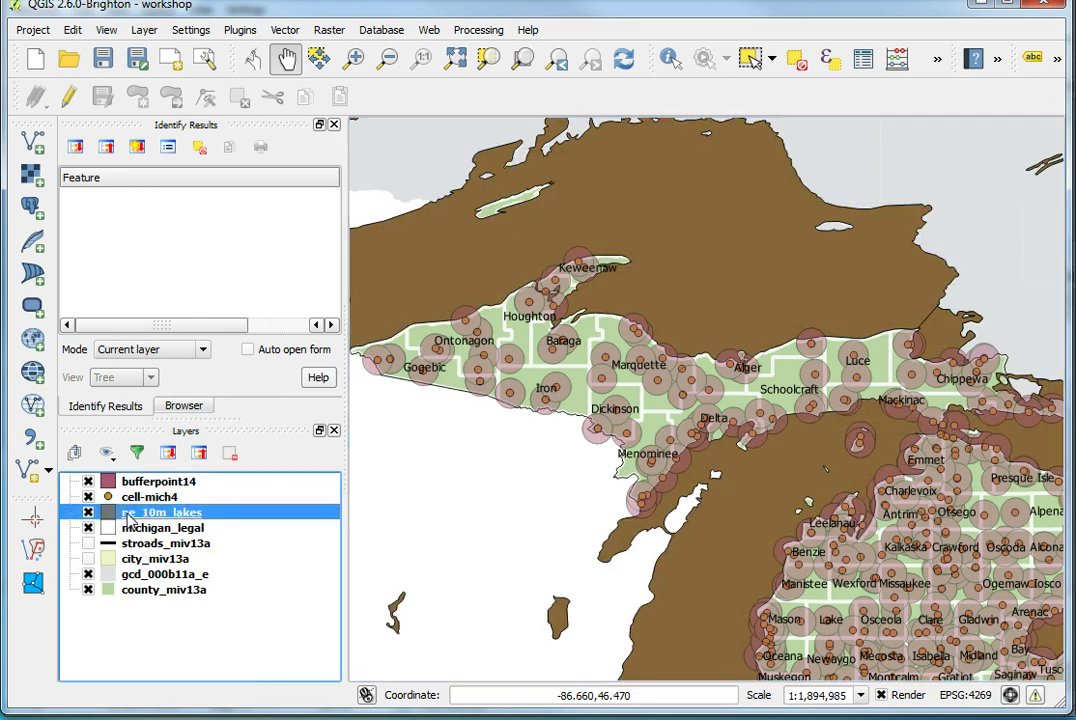
double_click(129, 516)
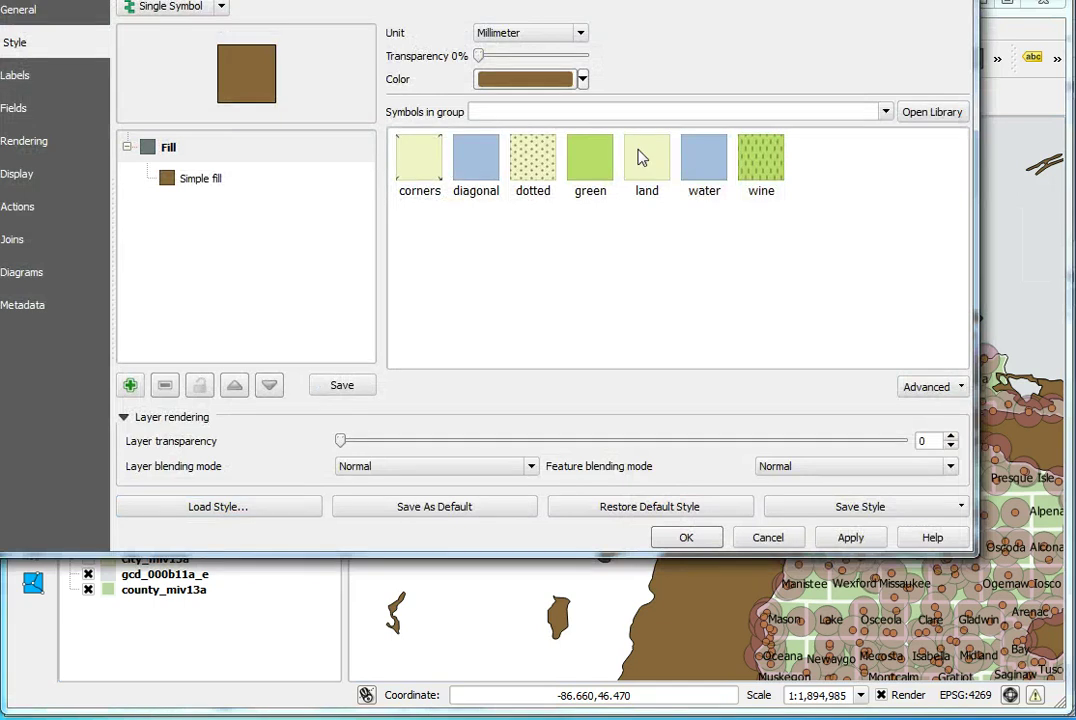
click(704, 157)
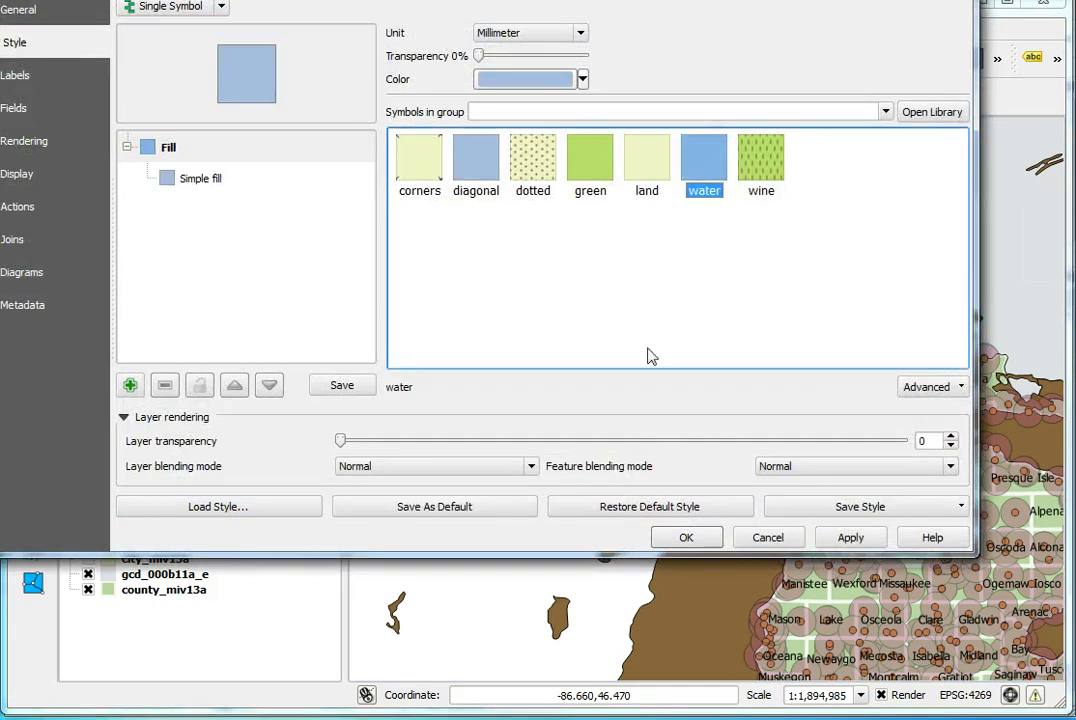
click(819, 541)
click(686, 537)
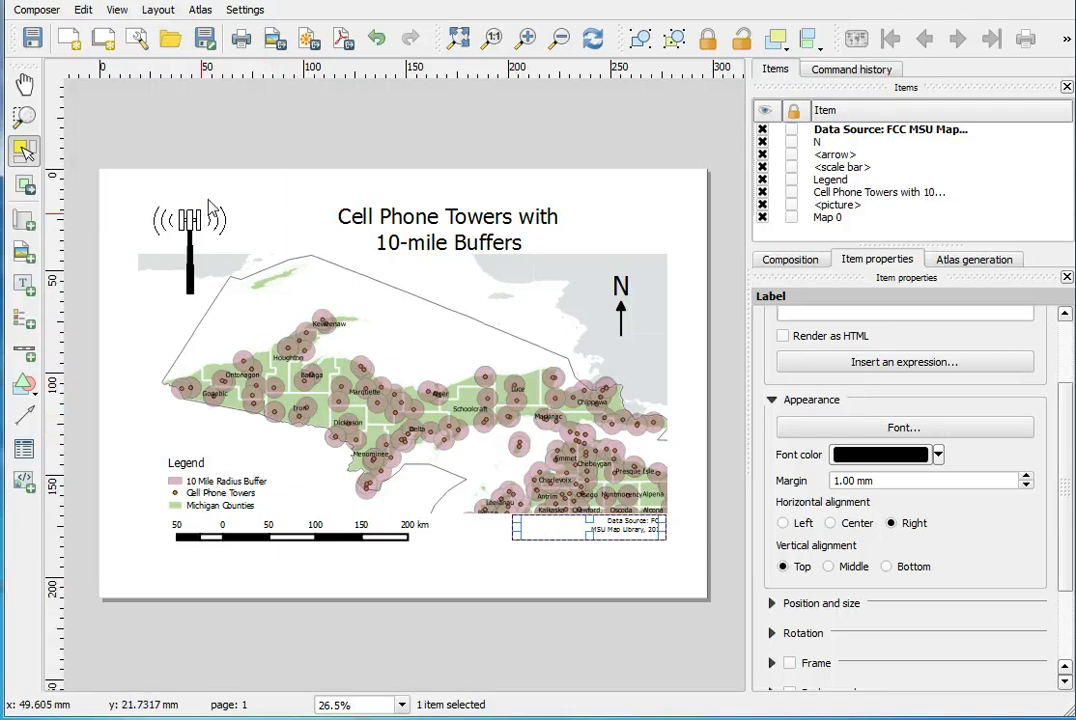
click(117, 12)
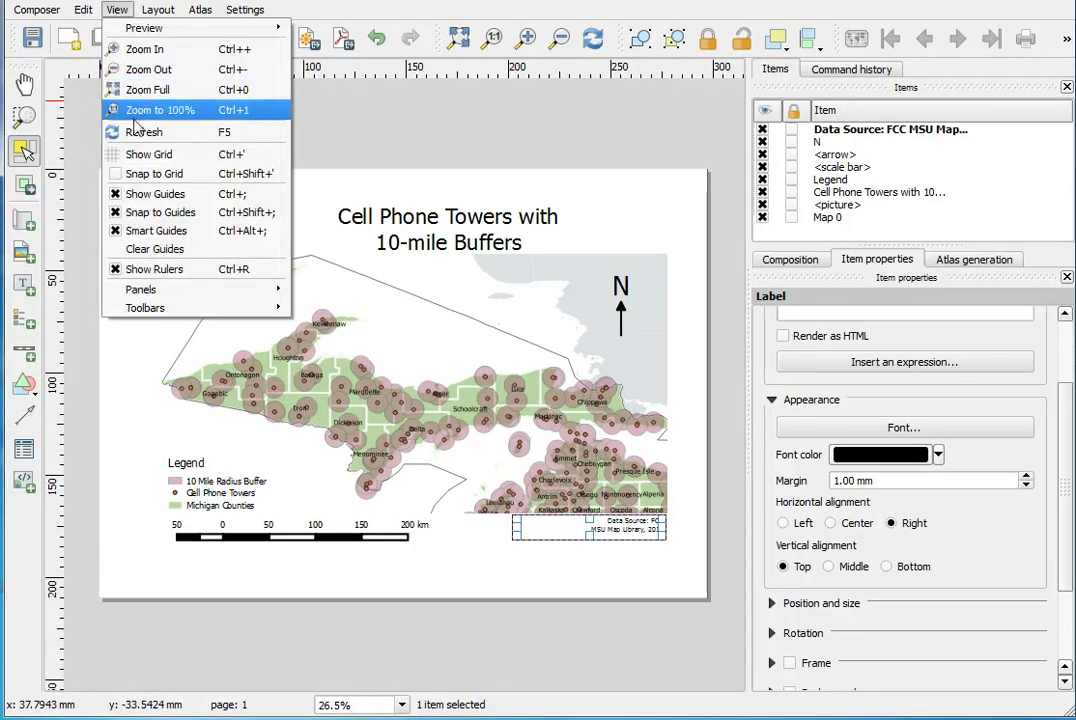
click(137, 134)
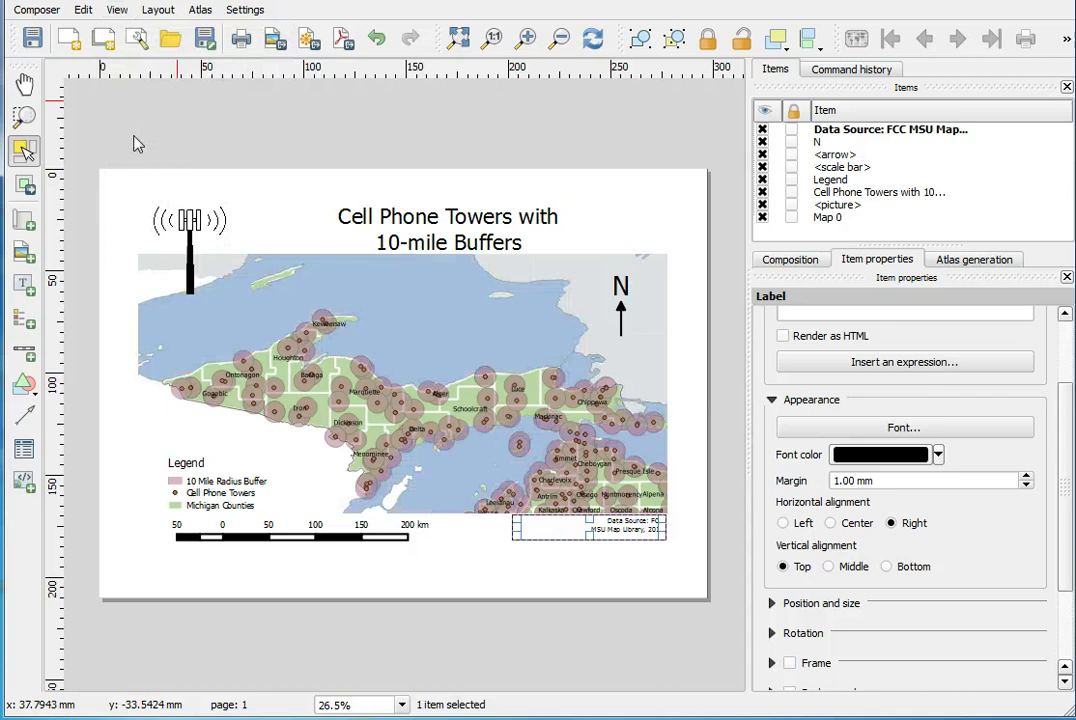